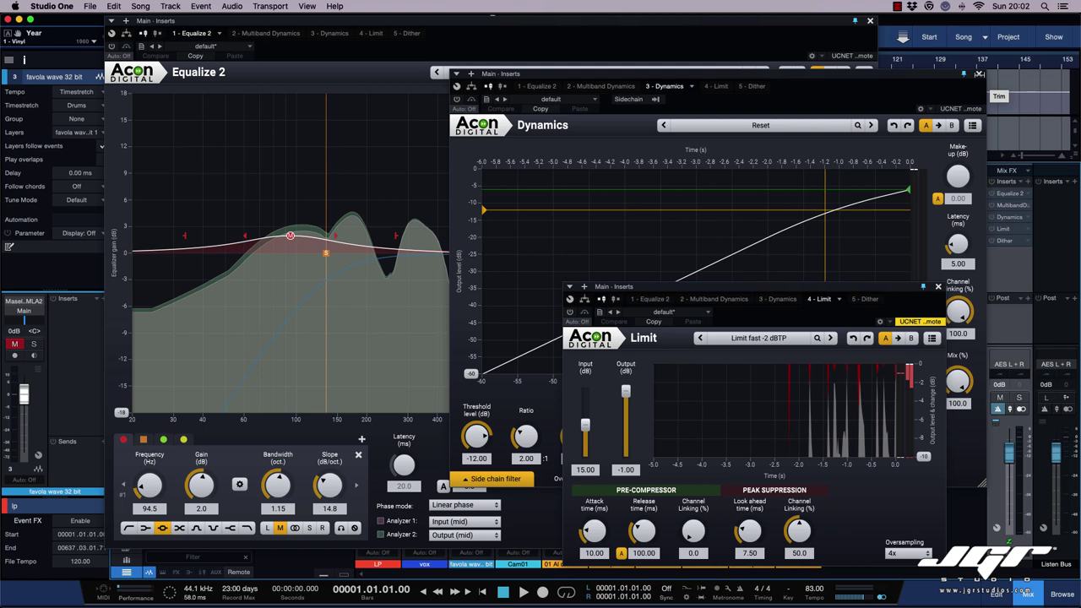
Step: Close the Dynamics, Equalize 2 and Limit plugin windows of the Main channel
{"action": "left_click", "coordinate": [979, 74]}
{"action": "left_click", "coordinate": [979, 75]}
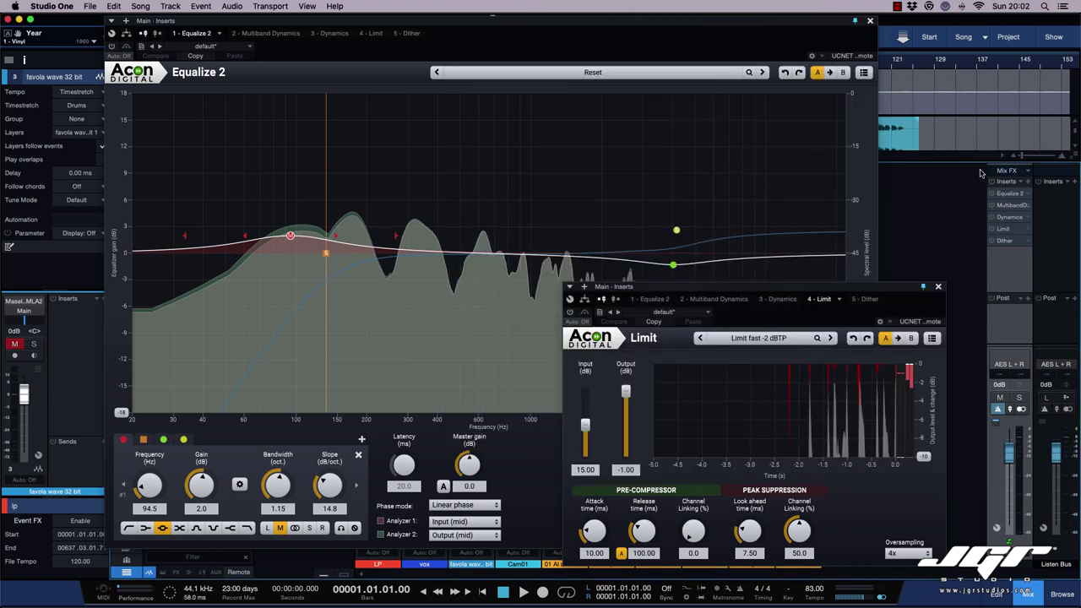
{"action": "left_click", "coordinate": [870, 21]}
{"action": "left_click", "coordinate": [870, 21]}
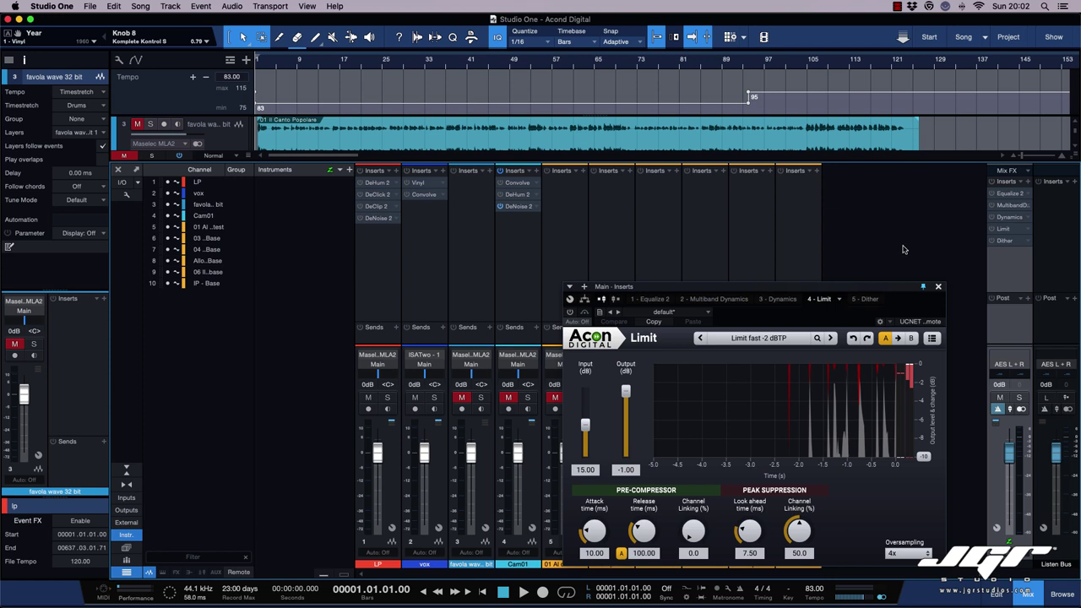
{"action": "left_click", "coordinate": [936, 287]}
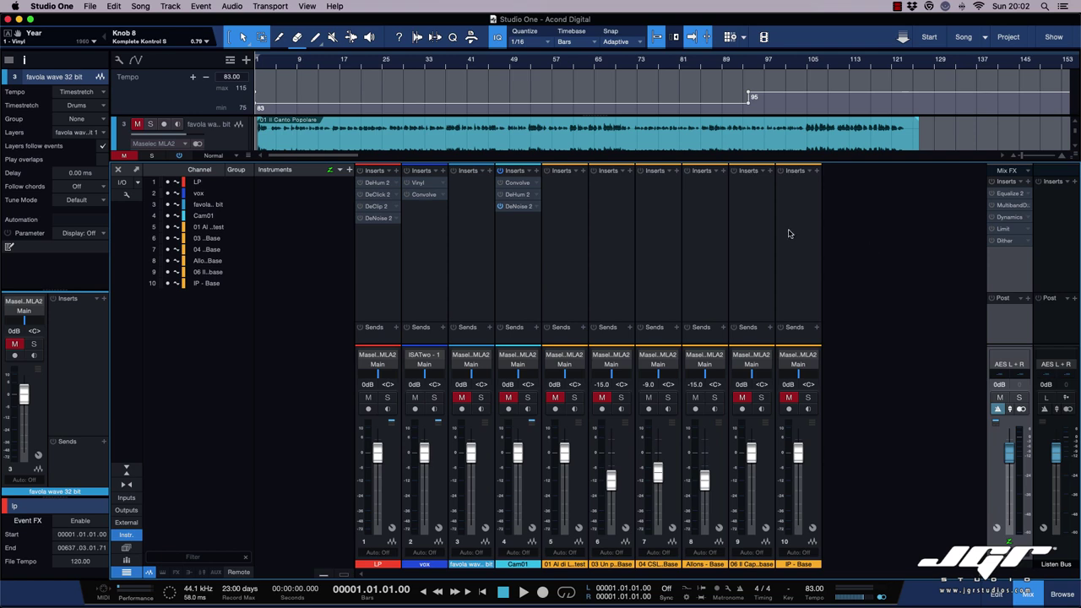
Step: Open DeHum 2 on the LP channel, set its frequency to about 64 Hz, and check the available factory presets
{"action": "left_click", "coordinate": [380, 183]}
{"action": "left_click_drag", "start_coordinate": [655, 40], "coordinate": [592, 119]}
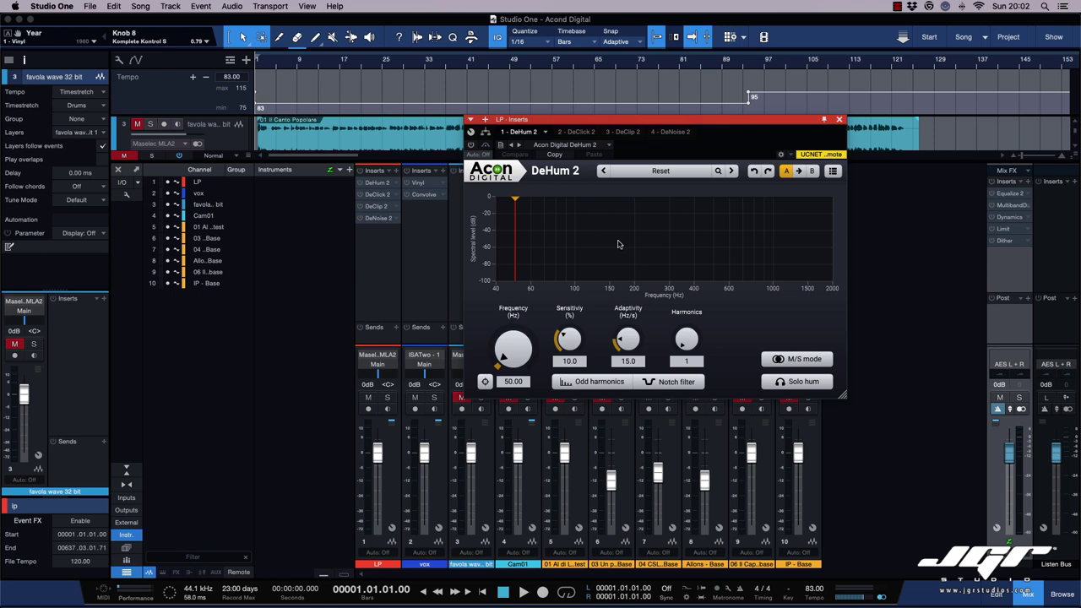
{"action": "mouse_move", "coordinate": [516, 211]}
{"action": "left_mouse_down"}
{"action": "mouse_move", "coordinate": [549, 211]}
{"action": "mouse_move", "coordinate": [536, 212]}
{"action": "left_mouse_up"}
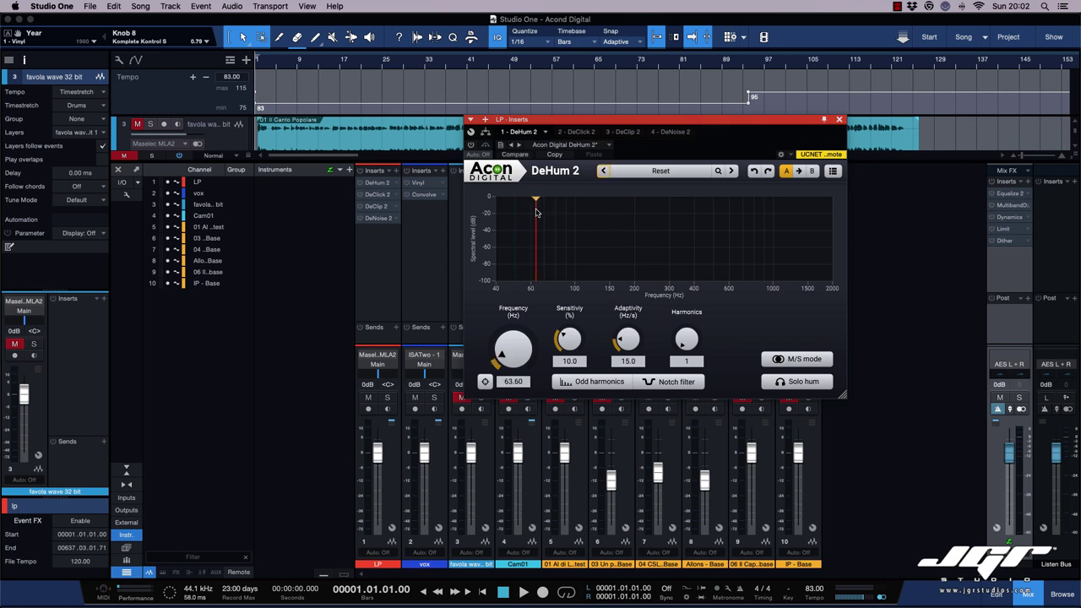
{"action": "left_click", "coordinate": [647, 171]}
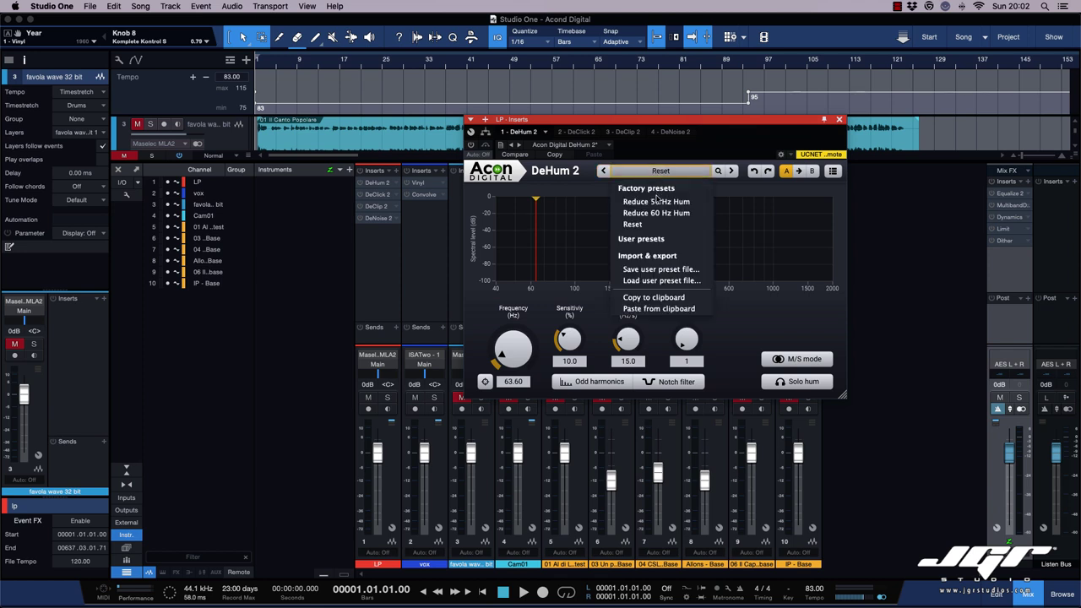
{"action": "left_click", "coordinate": [565, 206]}
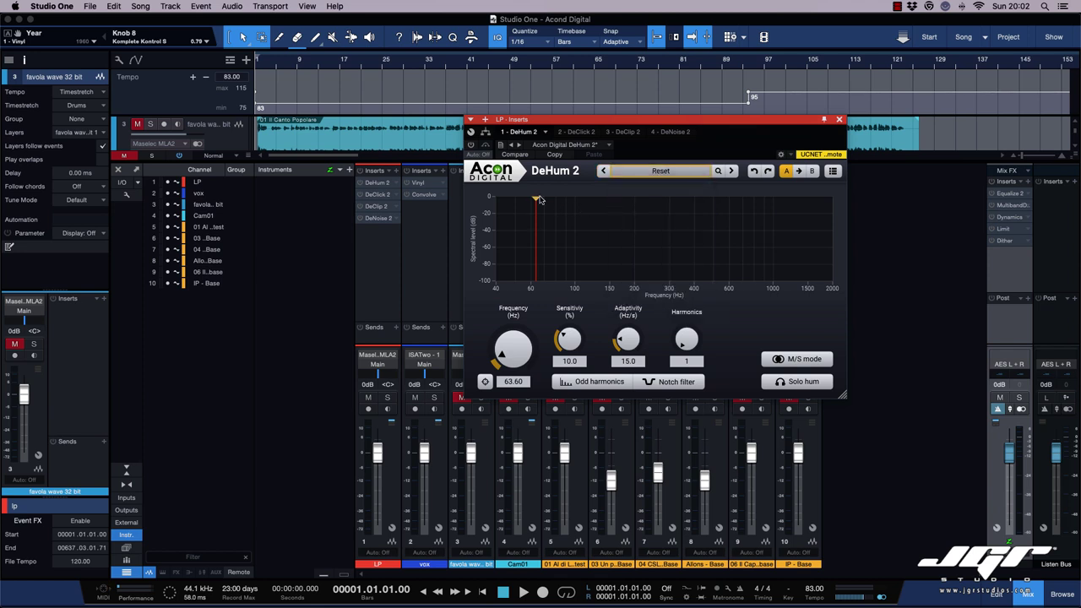
{"action": "mouse_move", "coordinate": [538, 199]}
{"action": "left_mouse_down"}
{"action": "mouse_move", "coordinate": [715, 202]}
{"action": "mouse_move", "coordinate": [535, 205]}
{"action": "left_mouse_up"}
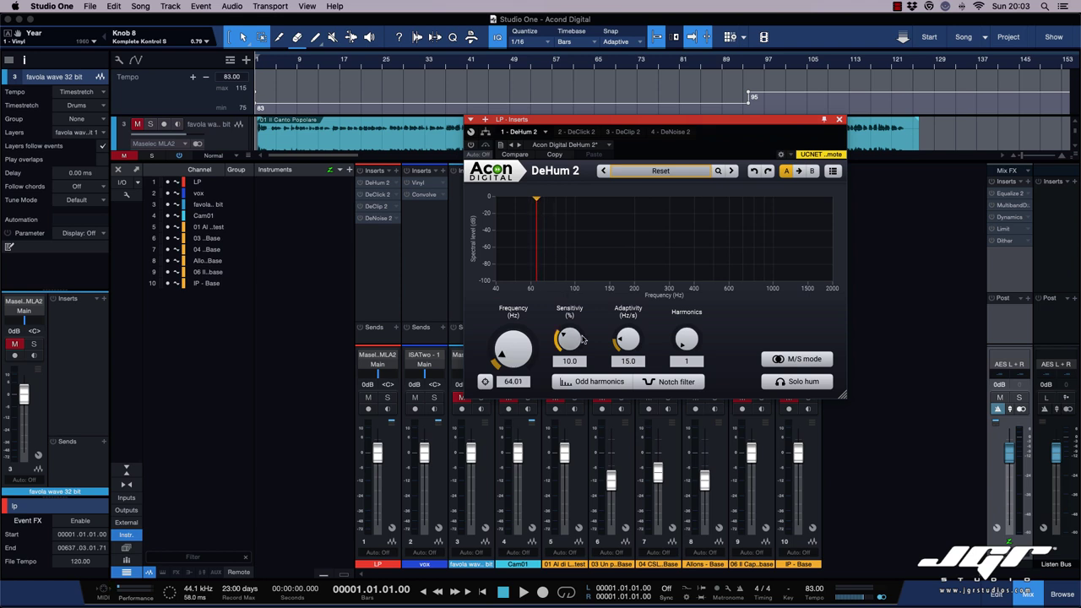
Step: Try DeHum 2's odd harmonics and notch filter options with the frequency at about 69 Hz
{"action": "left_click", "coordinate": [608, 384]}
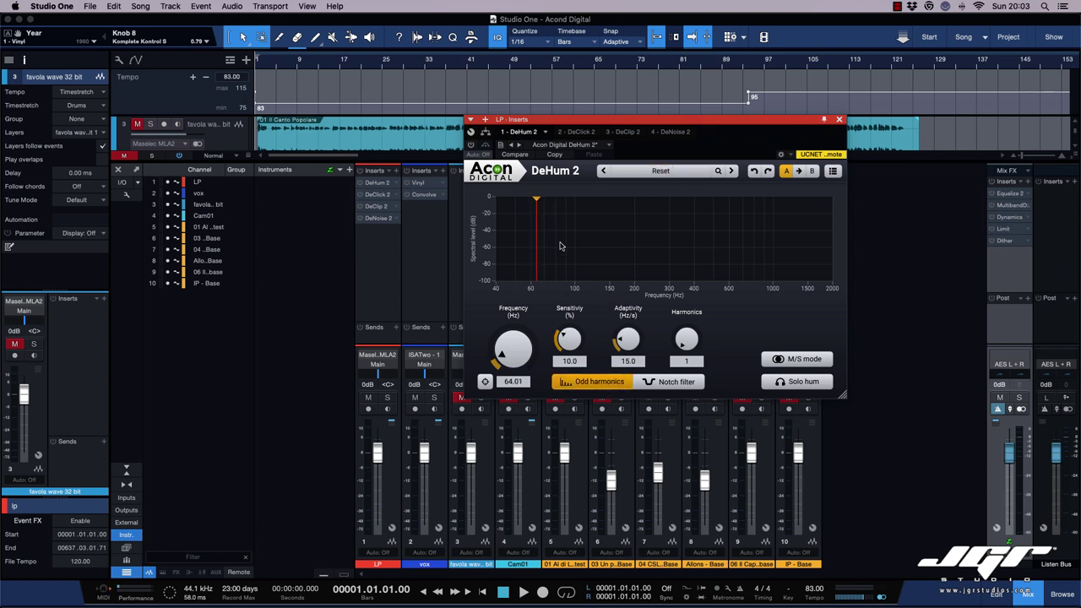
{"action": "left_click_drag", "start_coordinate": [536, 207], "coordinate": [543, 204]}
{"action": "left_click", "coordinate": [673, 384]}
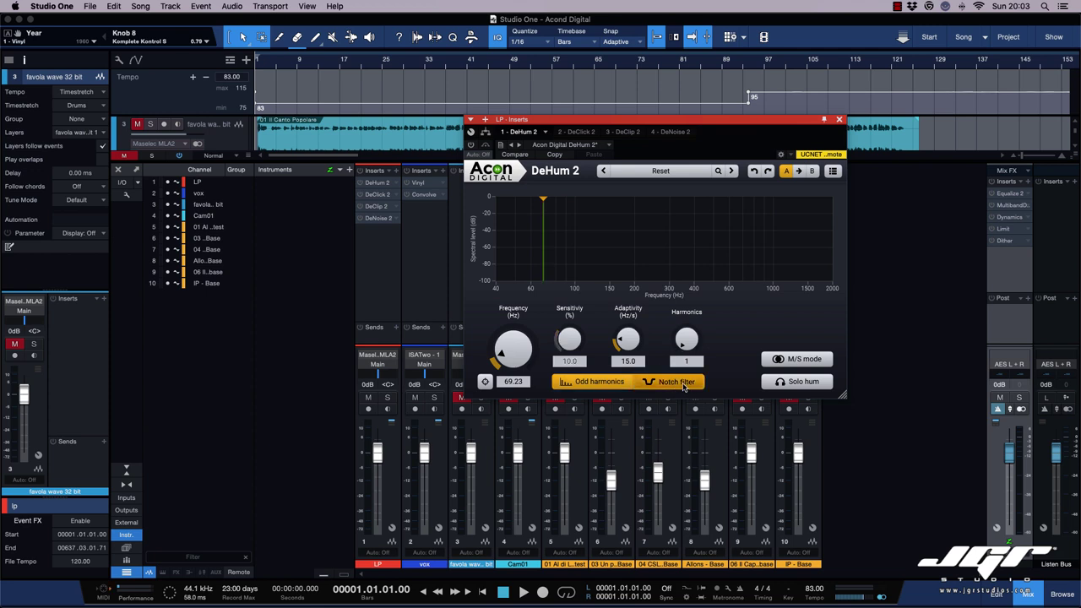
{"action": "left_click", "coordinate": [649, 383]}
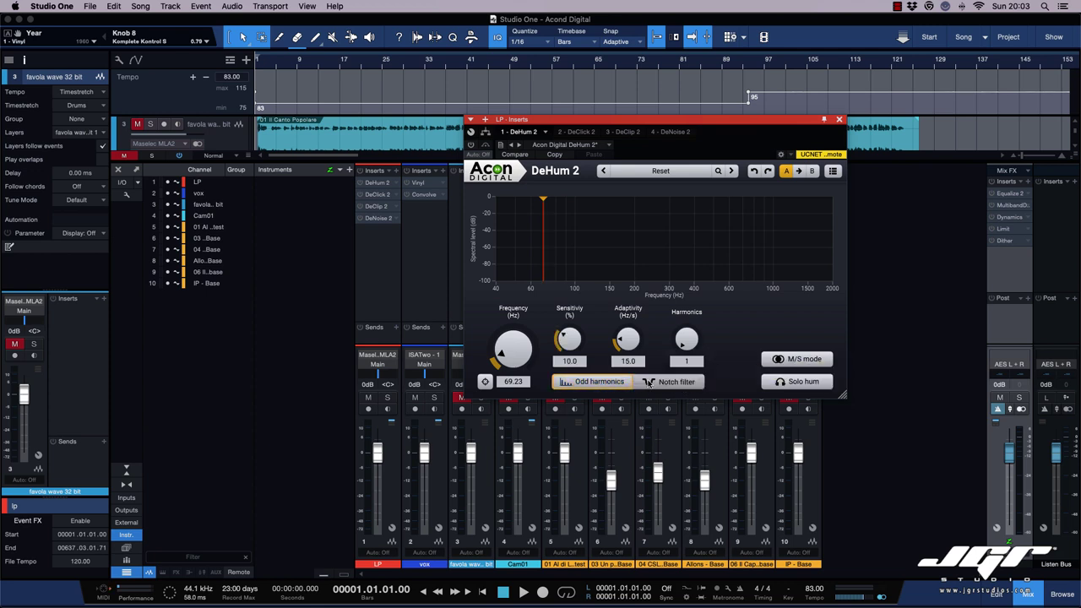
Step: Raise the DeHum 2 frequency to about 73 Hz, enable M/S mode, and lower the frequency again
{"action": "mouse_move", "coordinate": [543, 201]}
{"action": "left_mouse_down"}
{"action": "mouse_move", "coordinate": [532, 203]}
{"action": "mouse_move", "coordinate": [548, 201]}
{"action": "left_mouse_up"}
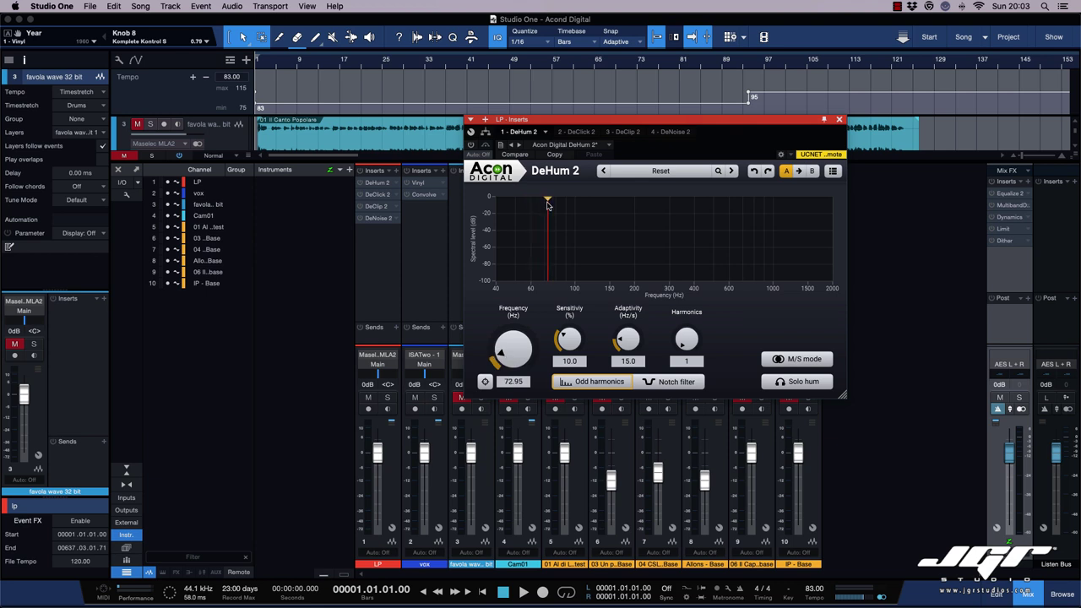
{"action": "left_click", "coordinate": [797, 362]}
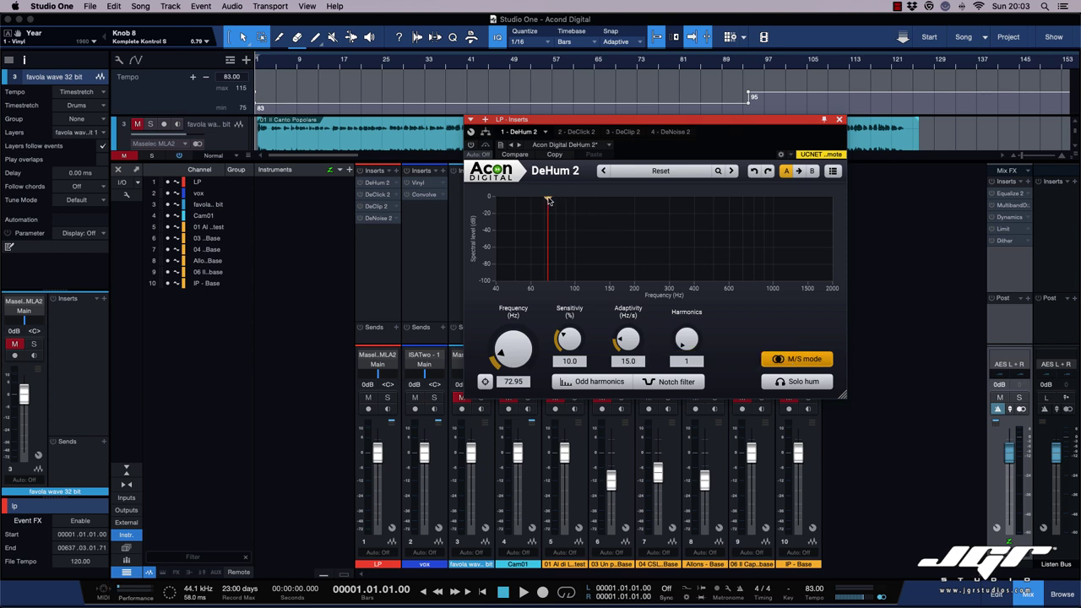
{"action": "left_click_drag", "start_coordinate": [548, 200], "coordinate": [537, 208]}
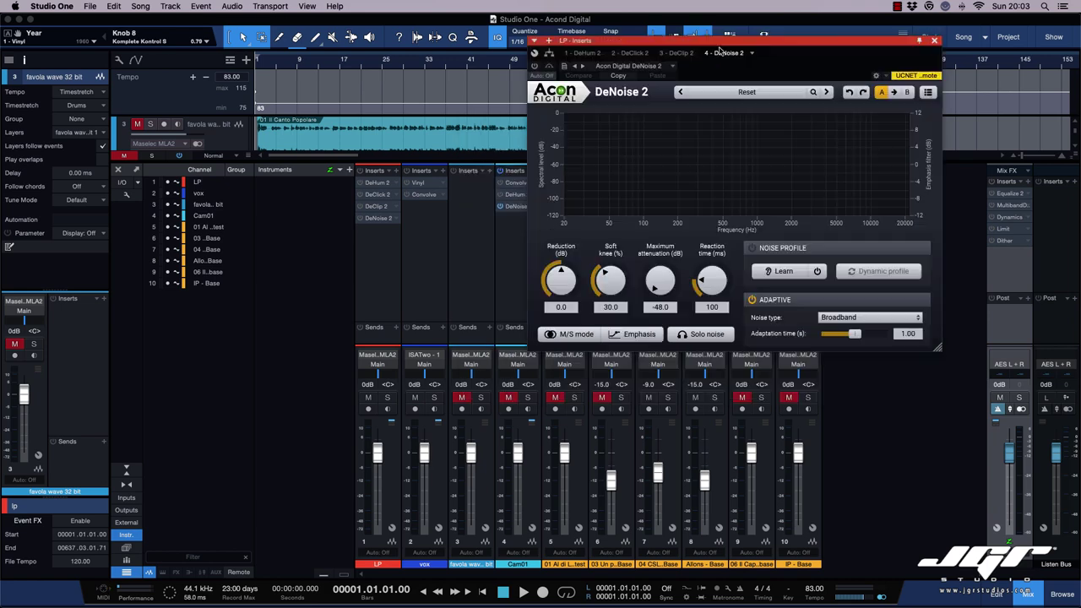
Step: View DeNoise 2 on the LP channel alongside the LP track's waveform, and close the plugin window
{"action": "left_click_drag", "start_coordinate": [714, 43], "coordinate": [597, 102]}
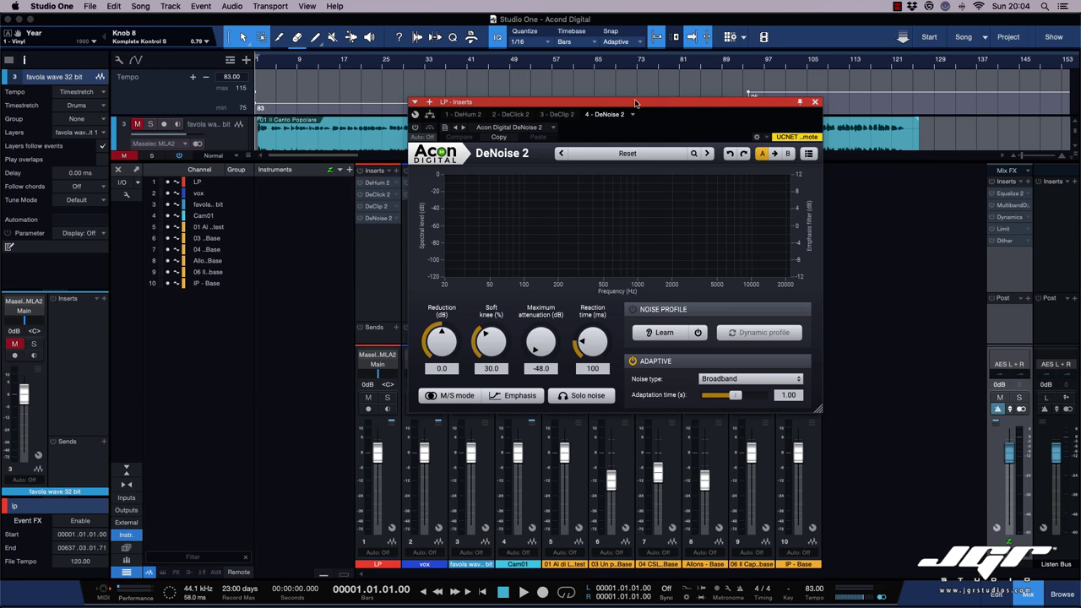
{"action": "left_click_drag", "start_coordinate": [746, 105], "coordinate": [794, 238]}
{"action": "scroll", "coordinate": [560, 128], "scroll_direction": "up", "scroll_amount": 2}
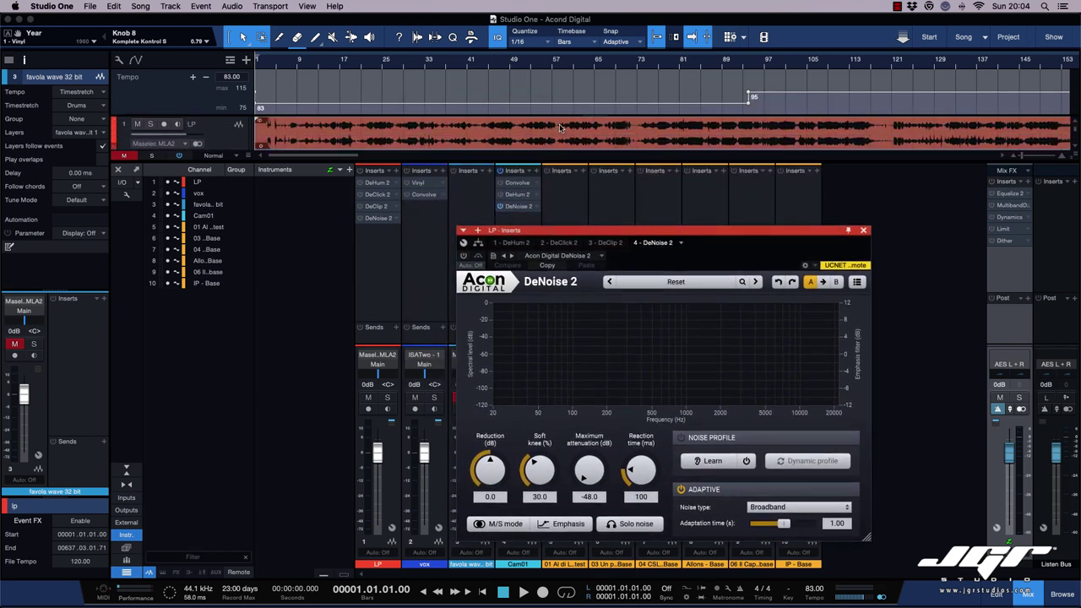
{"action": "scroll", "coordinate": [490, 129], "scroll_direction": "down", "scroll_amount": 2}
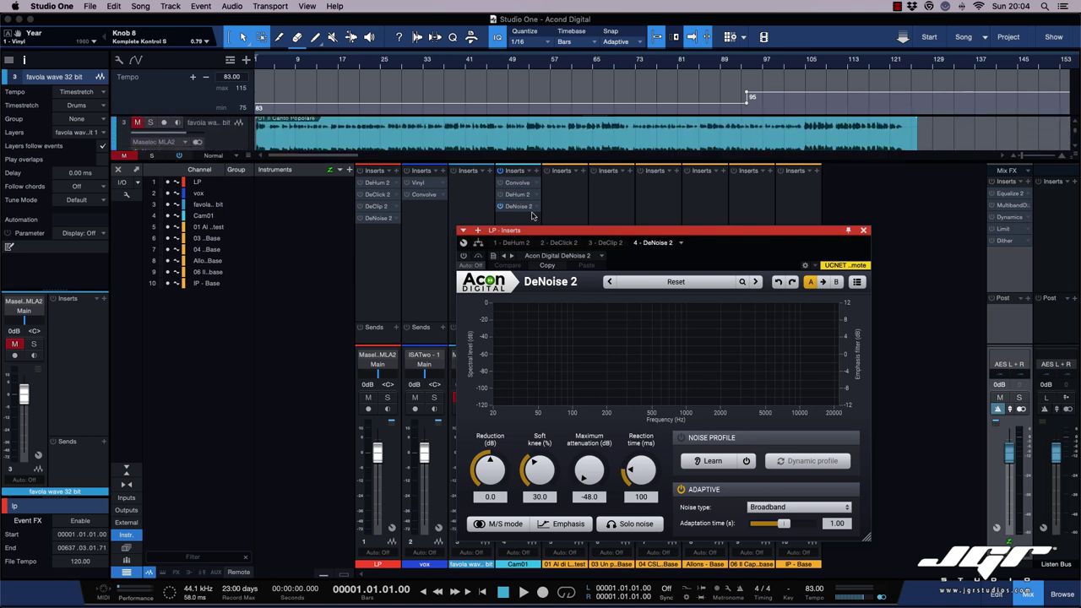
{"action": "left_click", "coordinate": [862, 230]}
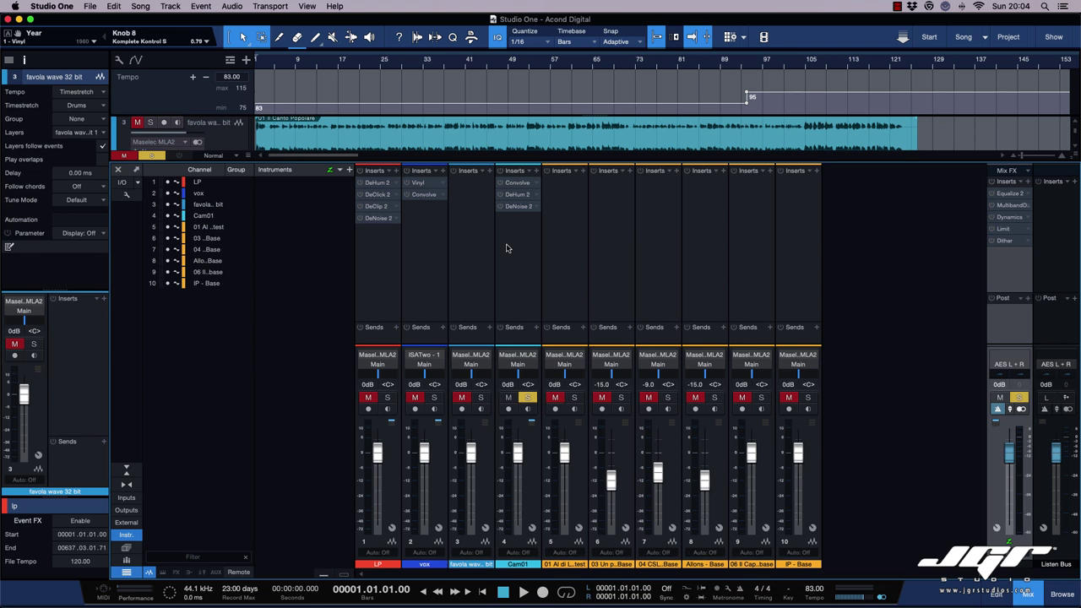
Step: Play the song, activate DeNoise 2 on the Cam01 channel, and lower the main output fader to about -8.9 dB
{"action": "key", "text": "space"}
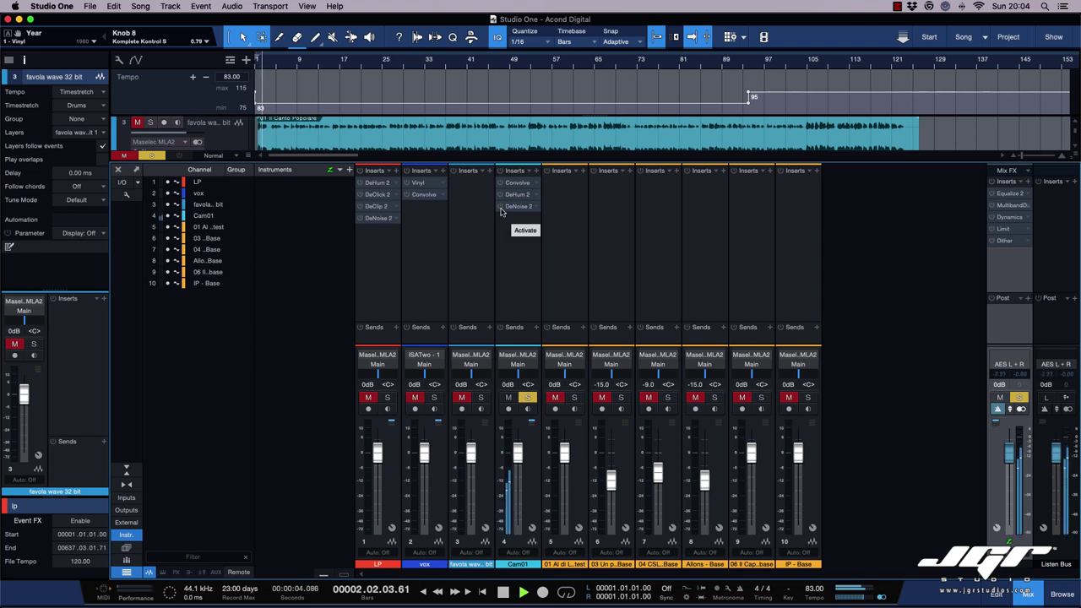
{"action": "left_click", "coordinate": [501, 207]}
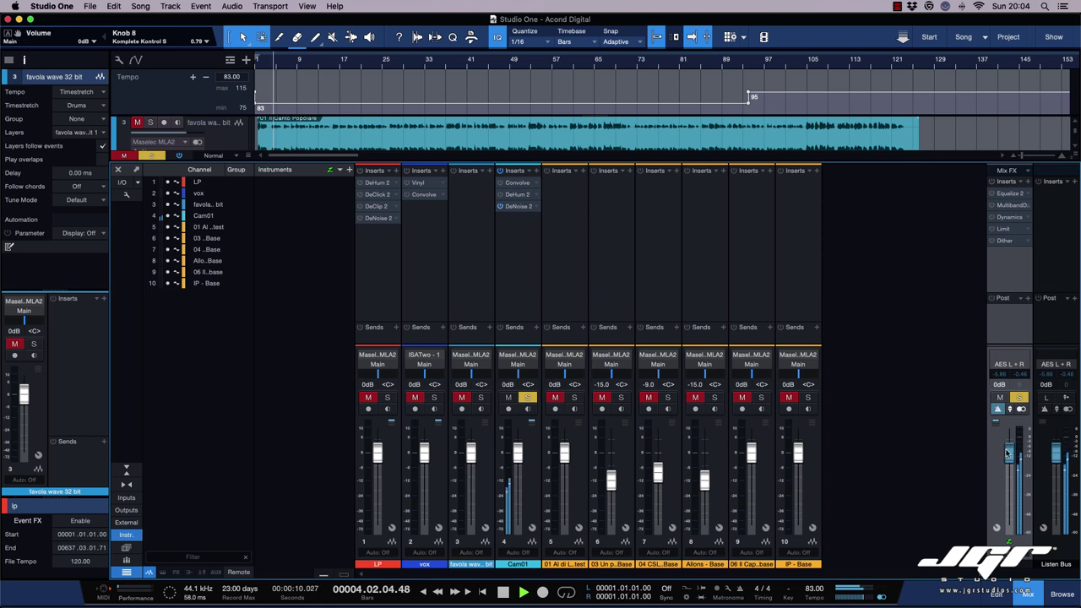
{"action": "left_click_drag", "start_coordinate": [1008, 454], "coordinate": [1010, 474]}
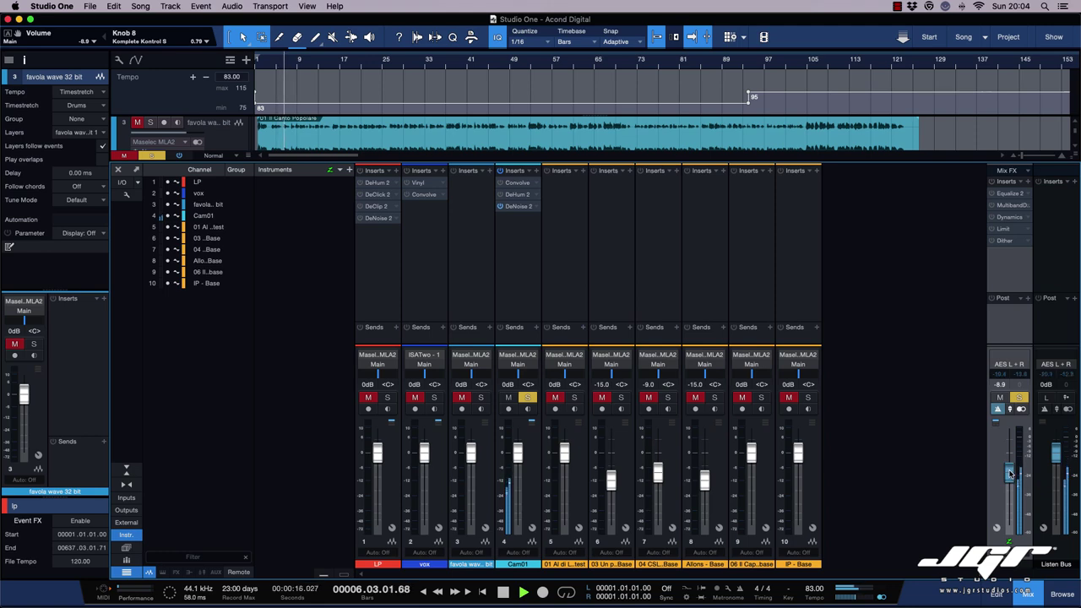
Step: Open Cam01's DeNoise 2, set the adaptive noise type to Combined and the adaptation time to about 1.94 s
{"action": "left_click", "coordinate": [514, 208]}
{"action": "left_click_drag", "start_coordinate": [674, 232], "coordinate": [593, 168]}
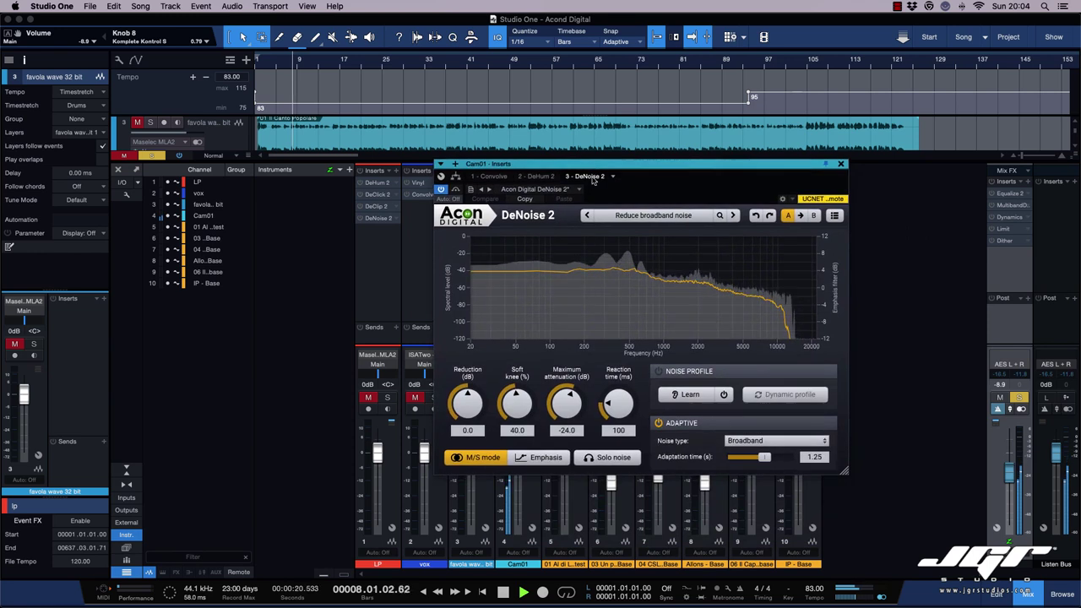
{"action": "left_click", "coordinate": [690, 395]}
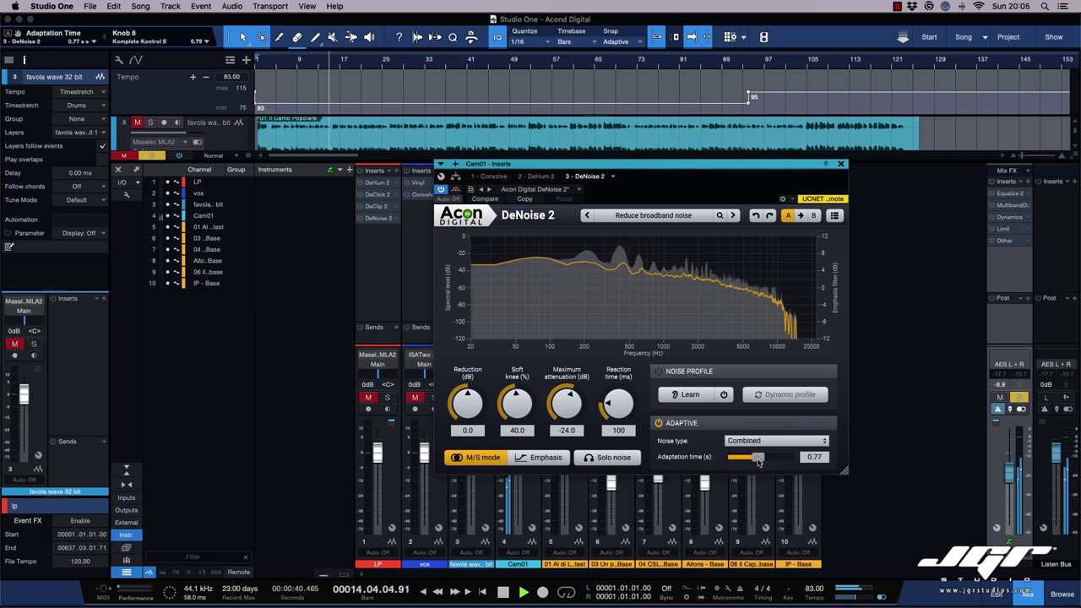
{"action": "left_click_drag", "start_coordinate": [758, 460], "coordinate": [771, 461]}
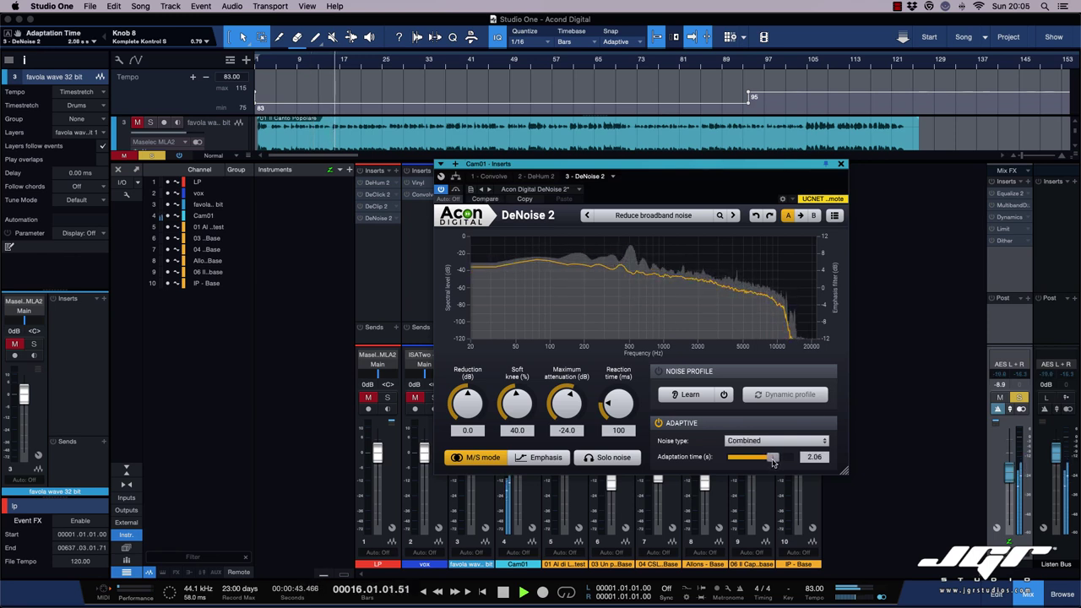
Step: Enable the emphasis filter, cut its low band about 4 dB, dip near 500 Hz, lift near 4 kHz, and compare M/S mode off and on
{"action": "left_click", "coordinate": [535, 458]}
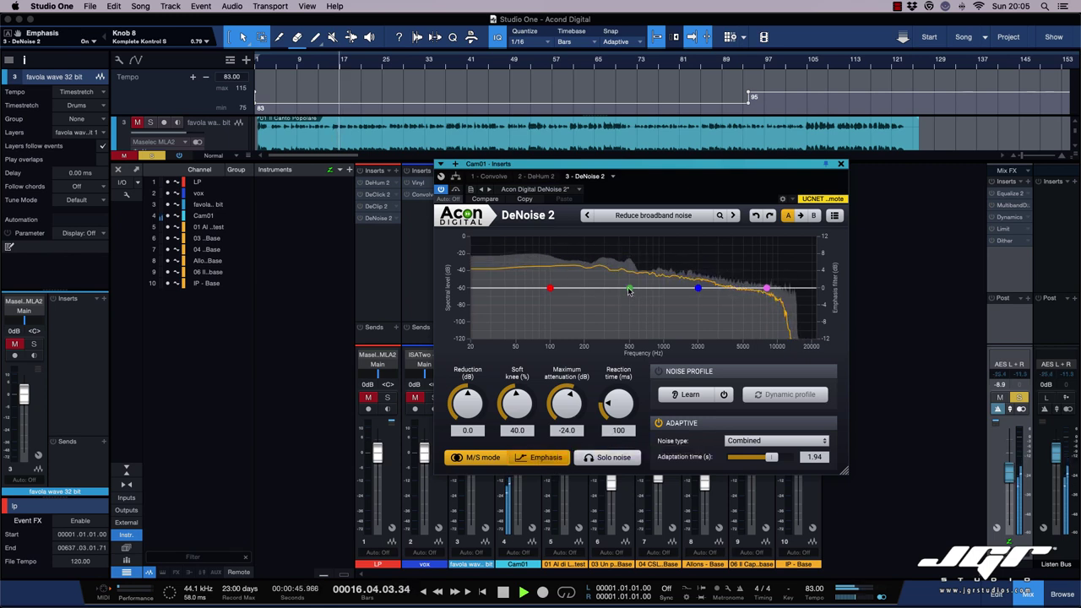
{"action": "mouse_move", "coordinate": [629, 290]}
{"action": "left_mouse_down"}
{"action": "mouse_move", "coordinate": [642, 254]}
{"action": "mouse_move", "coordinate": [671, 245]}
{"action": "mouse_move", "coordinate": [632, 273]}
{"action": "mouse_move", "coordinate": [632, 288]}
{"action": "left_mouse_up"}
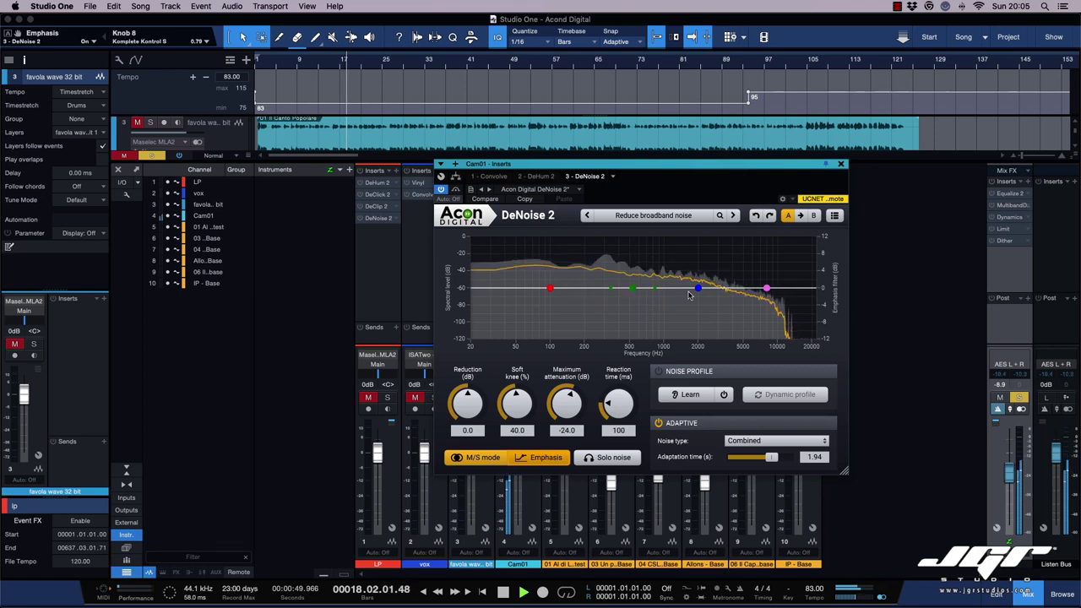
{"action": "left_click_drag", "start_coordinate": [697, 288], "coordinate": [689, 260]}
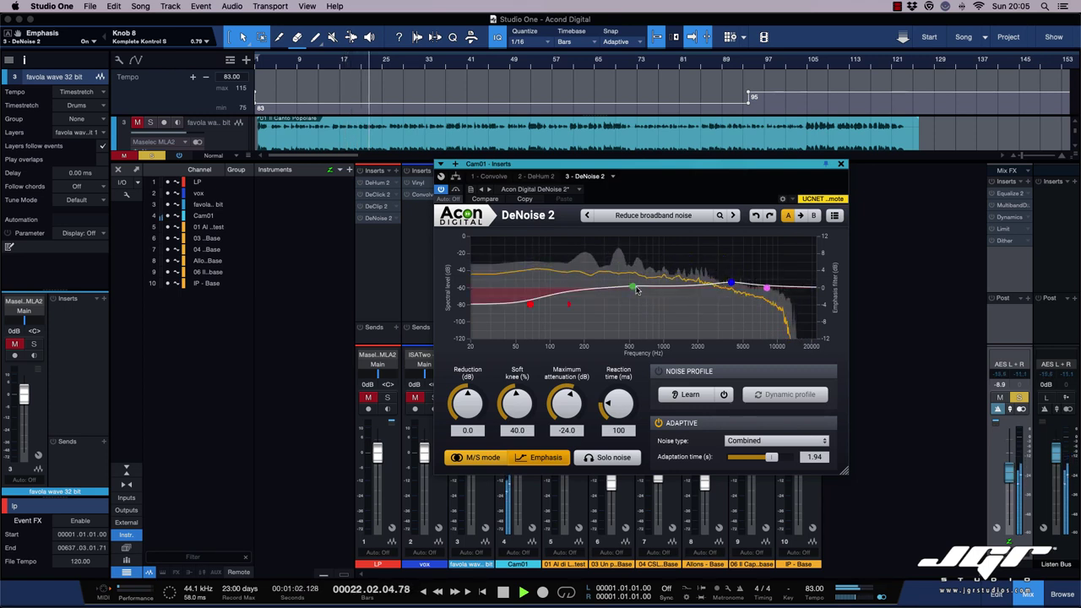
{"action": "left_click_drag", "start_coordinate": [638, 291], "coordinate": [627, 296]}
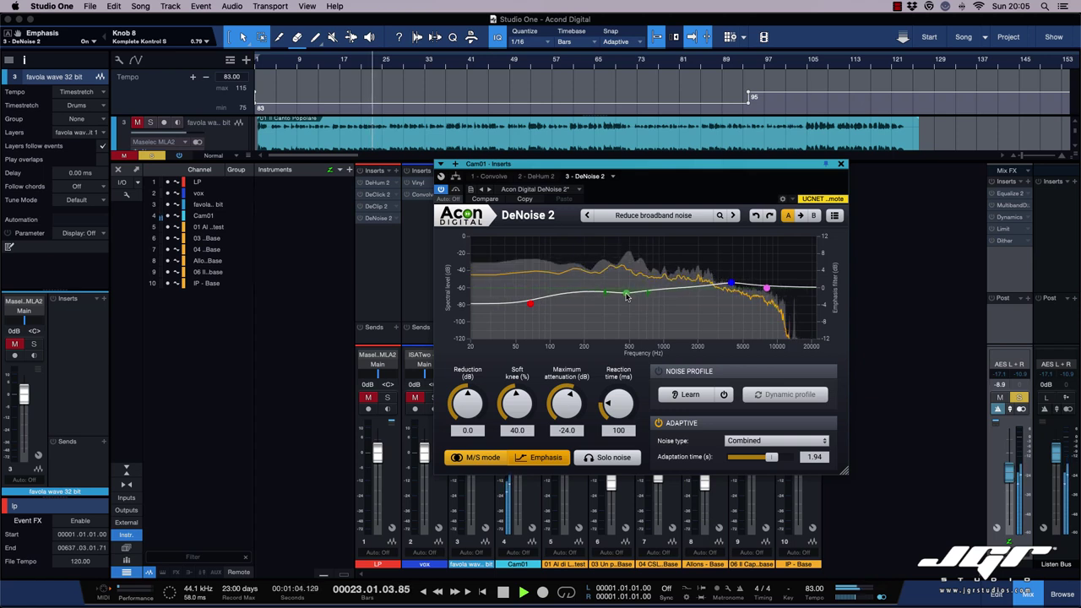
{"action": "left_click", "coordinate": [478, 457]}
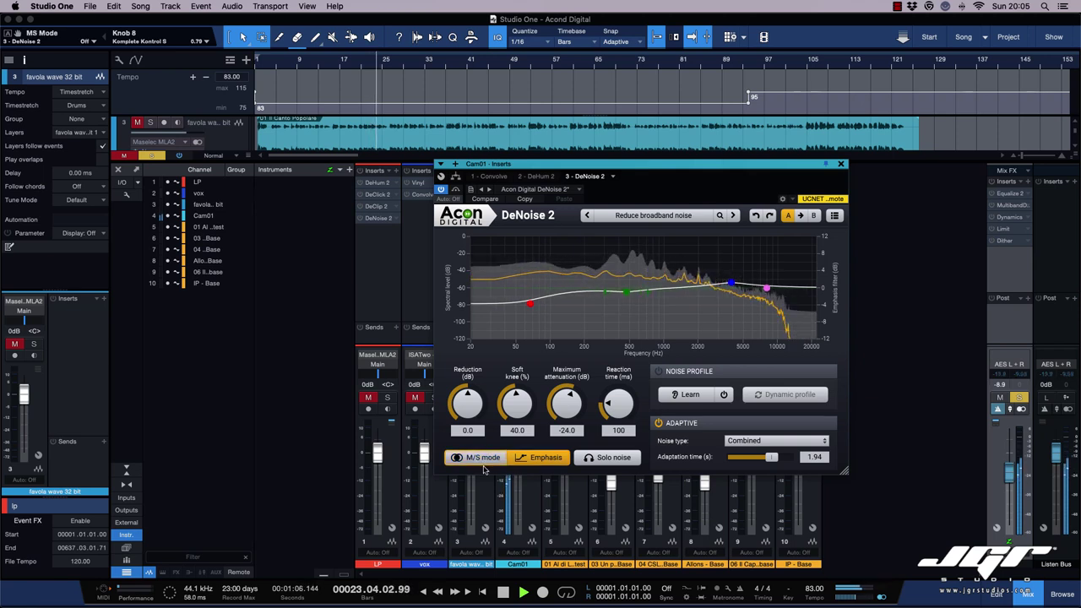
{"action": "left_click", "coordinate": [483, 460]}
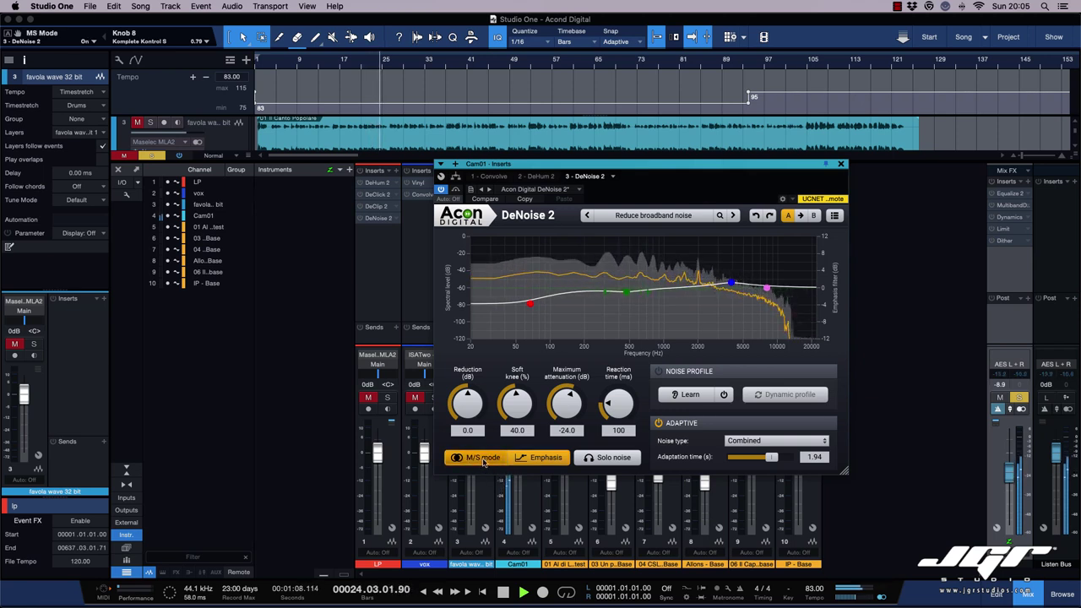
Step: Restart playback from the song's beginning and load the De-wind (extreme) dialogue preset in DeNoise 2
{"action": "key", "text": "space"}
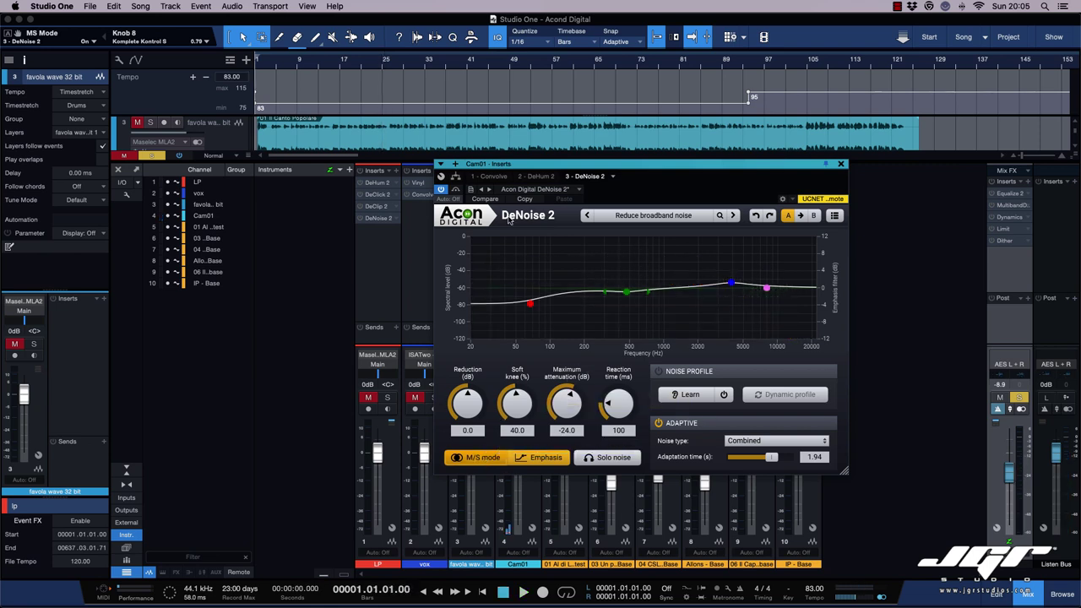
{"action": "key", "text": "space"}
{"action": "left_click", "coordinate": [653, 215]}
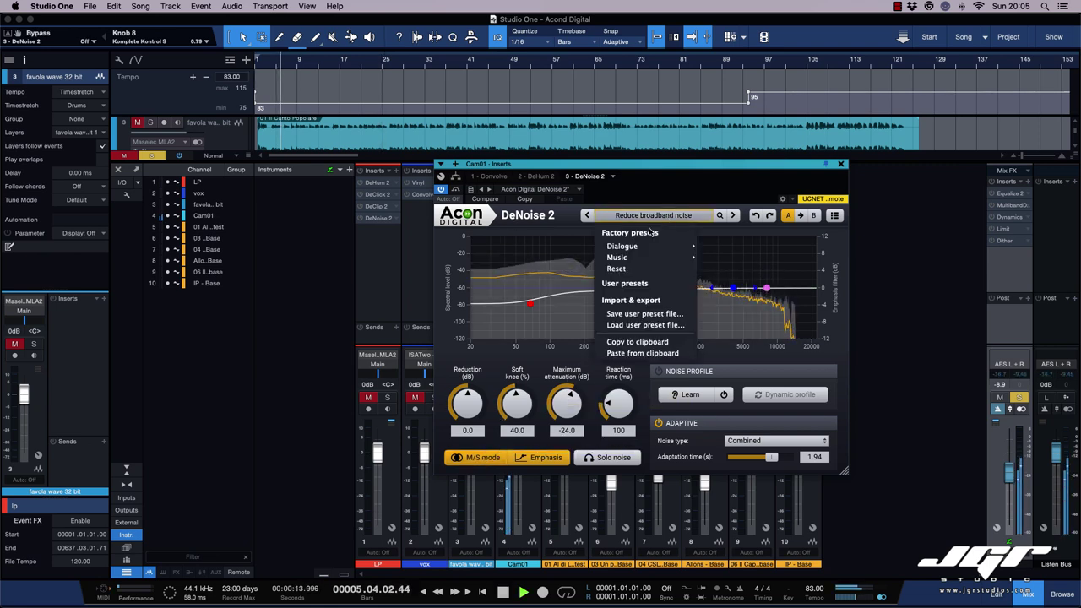
{"action": "mouse_move", "coordinate": [622, 246]}
{"action": "left_click", "coordinate": [732, 258]}
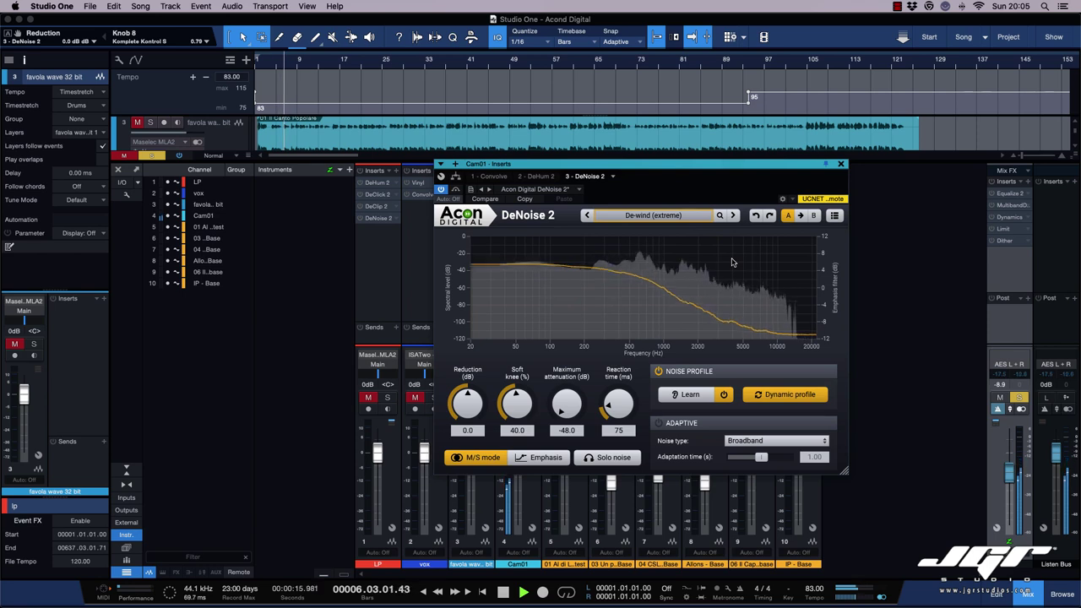
Step: Load the Reduce AC noise dialogue preset in DeNoise 2 and deactivate the plugin on the Cam01 channel
{"action": "left_click", "coordinate": [661, 216]}
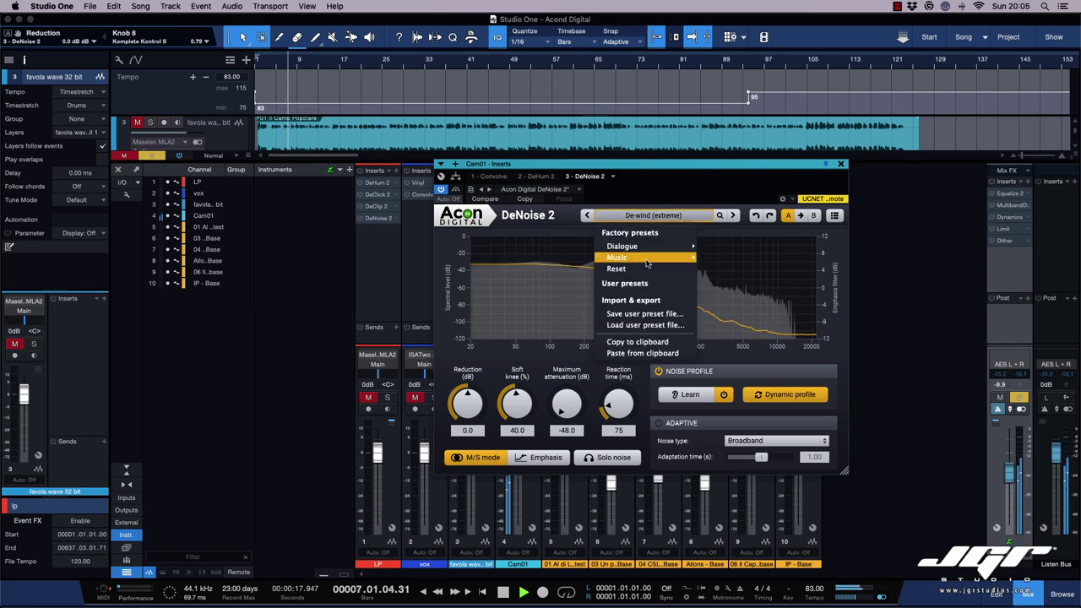
{"action": "mouse_move", "coordinate": [642, 246]}
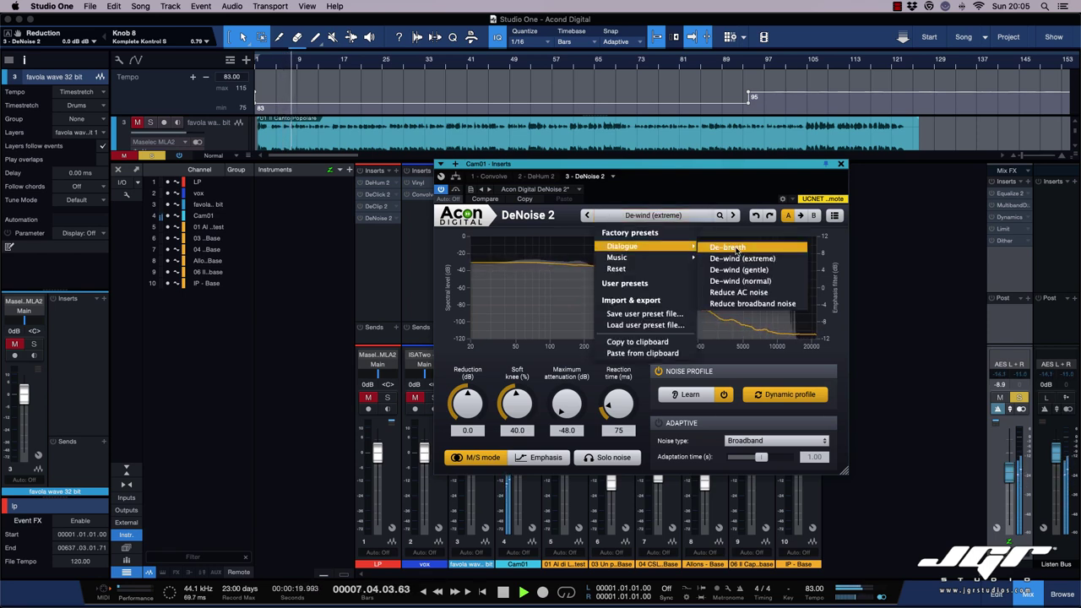
{"action": "left_click", "coordinate": [738, 293]}
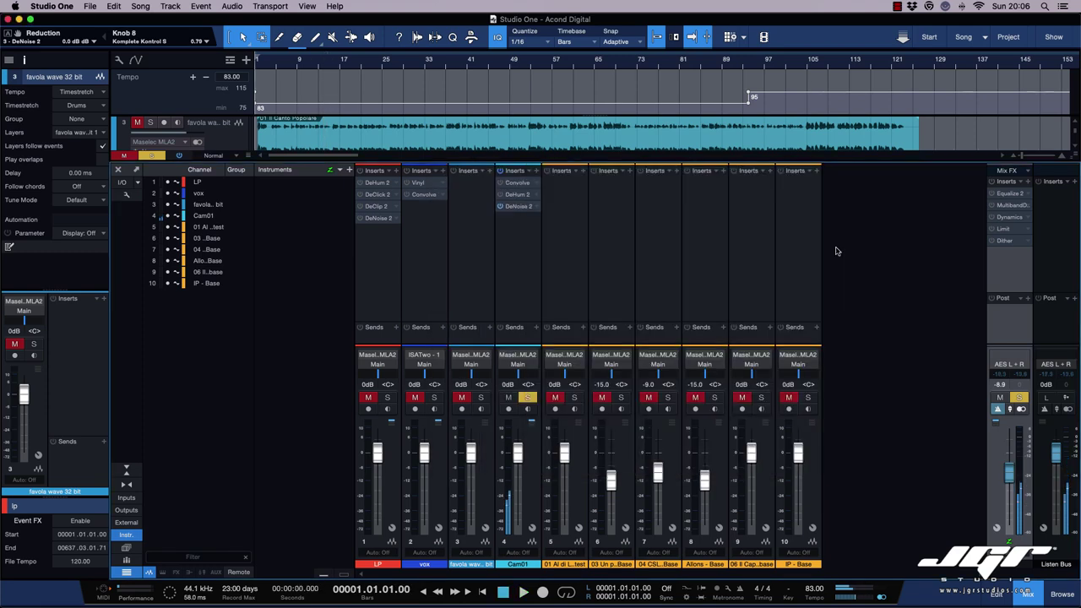
{"action": "left_click", "coordinate": [499, 207]}
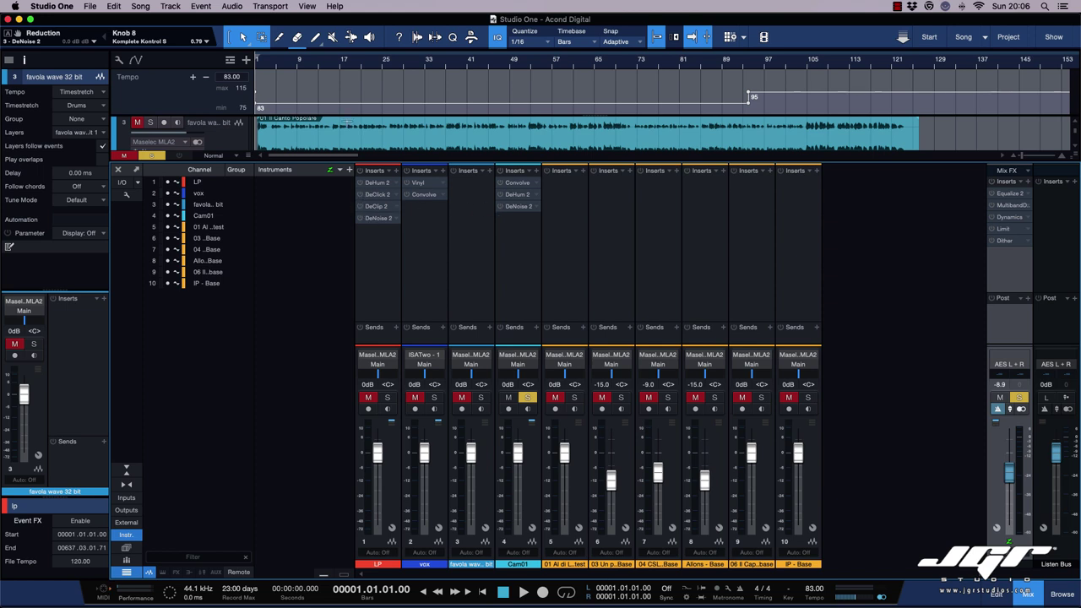
Step: Select the LP track, place the playback cursor at bar 5, and open the track's DeClick 2 plugin
{"action": "scroll", "coordinate": [347, 124], "scroll_direction": "up", "scroll_amount": 2}
{"action": "left_click", "coordinate": [324, 125]}
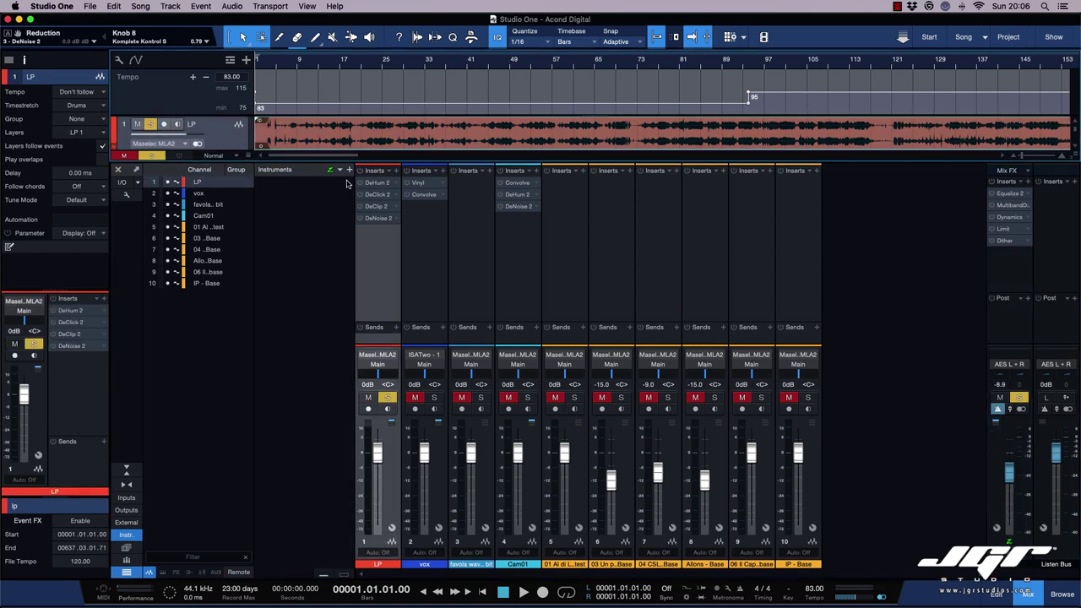
{"action": "left_click", "coordinate": [278, 54]}
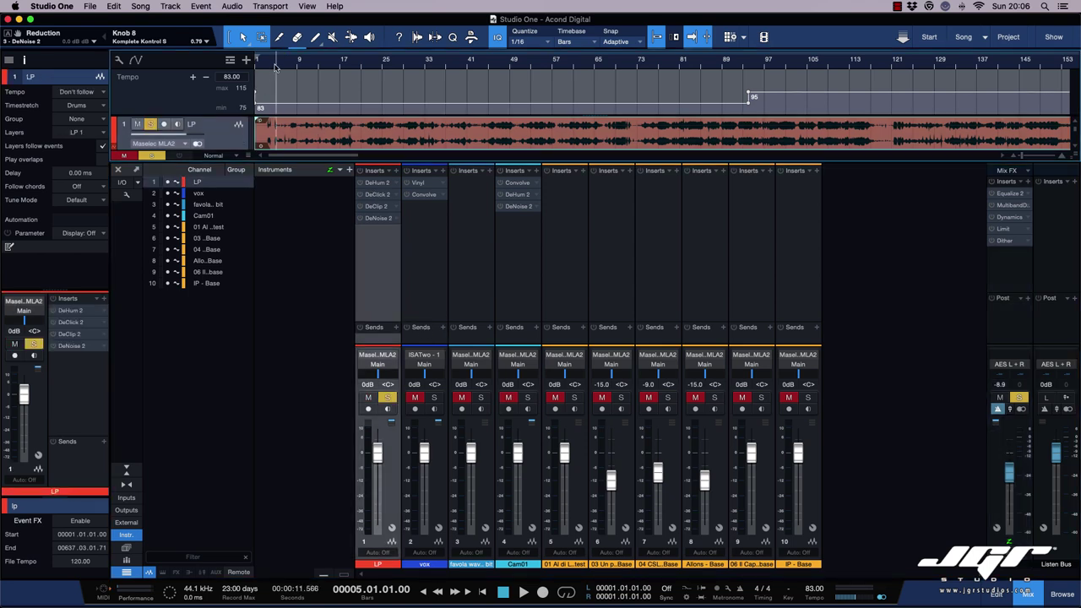
{"action": "double_click", "coordinate": [377, 195]}
{"action": "left_click_drag", "start_coordinate": [602, 41], "coordinate": [535, 177]}
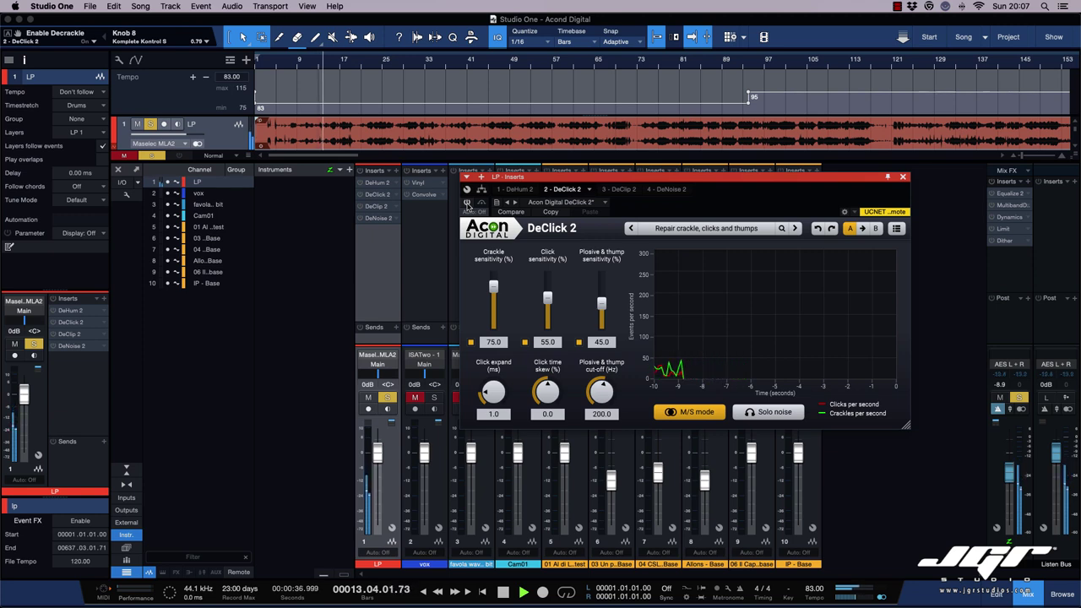
Step: Activate DeClick 2 and, while soloing the noise, set crackle sensitivity to about 79.8% and plosive & thump sensitivity to about 49.5%
{"action": "left_click", "coordinate": [467, 204]}
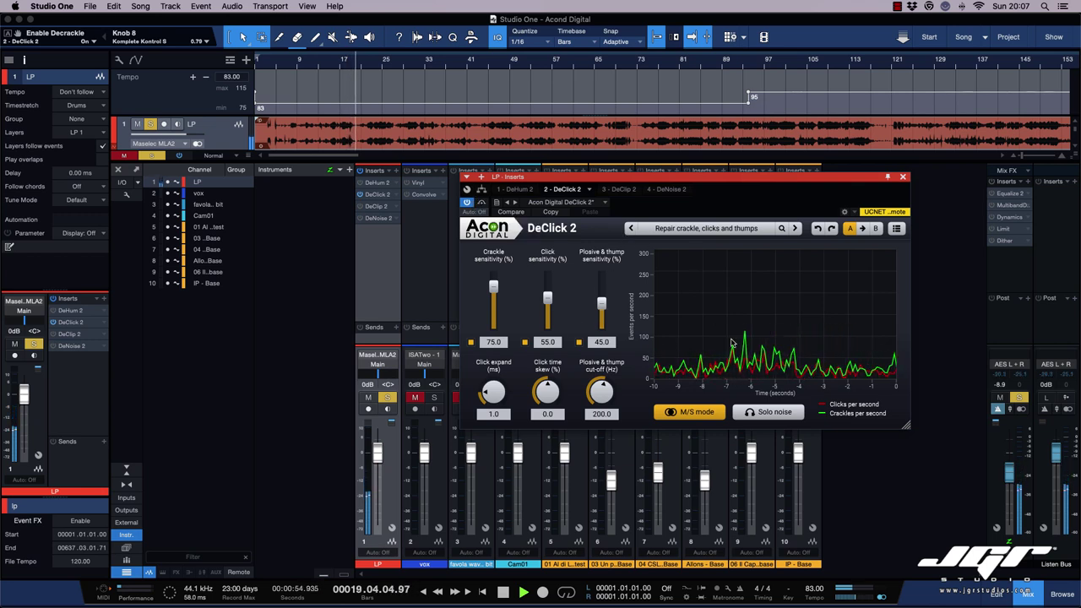
{"action": "left_click", "coordinate": [765, 412]}
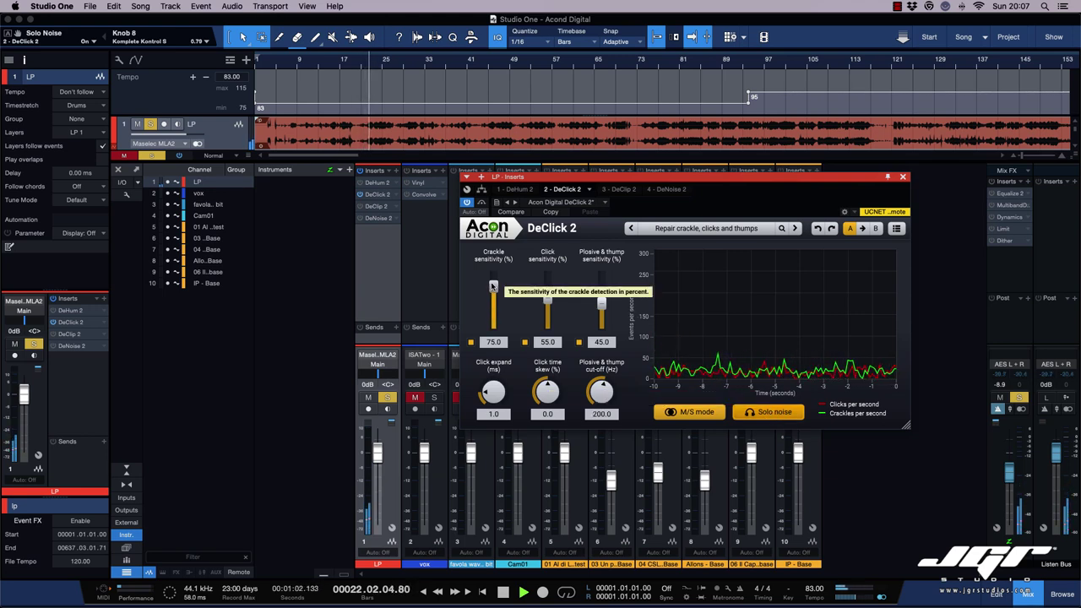
{"action": "scroll", "coordinate": [493, 285], "scroll_direction": "up", "scroll_amount": 7}
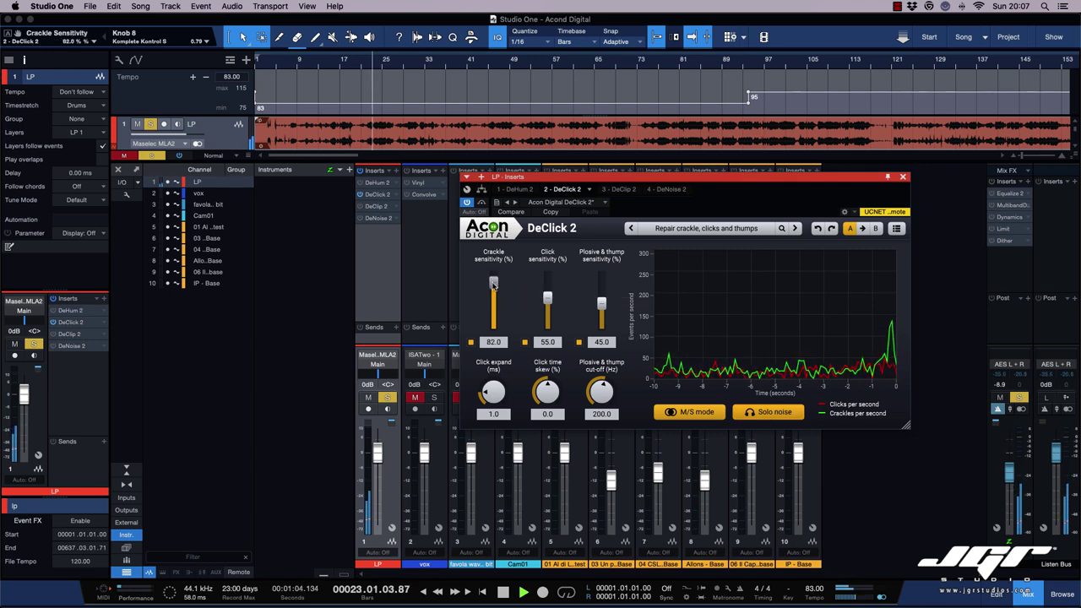
{"action": "left_click_drag", "start_coordinate": [494, 285], "coordinate": [494, 286]}
{"action": "left_click_drag", "start_coordinate": [603, 306], "coordinate": [603, 304]}
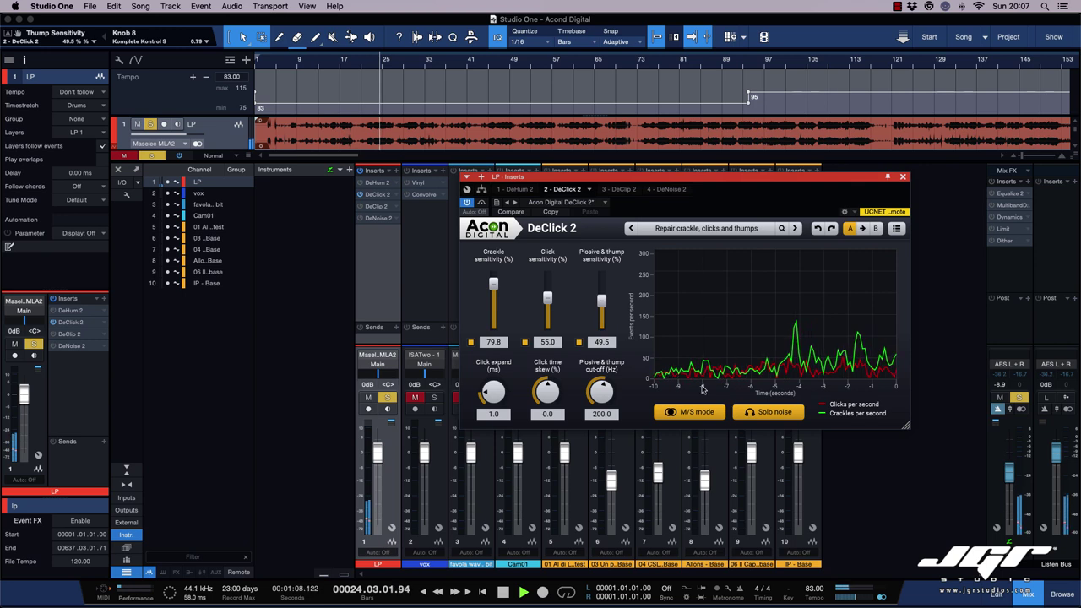
{"action": "left_click", "coordinate": [767, 414]}
Step: Compare DeClick 2 with M/S mode off and on, close the plugin, and stop playback
{"action": "left_click", "coordinate": [693, 416]}
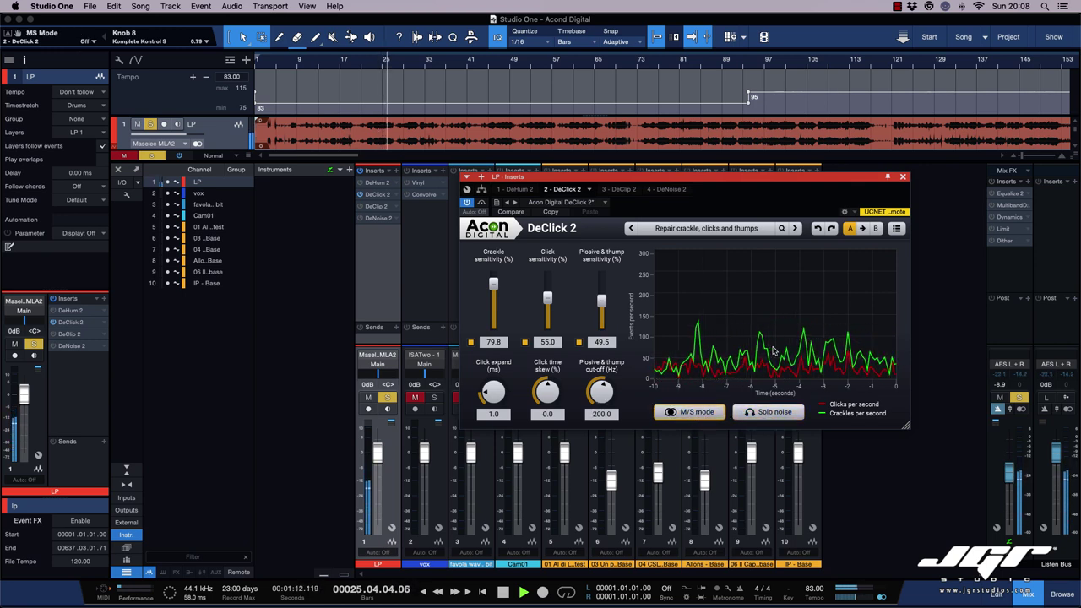
{"action": "left_click", "coordinate": [699, 414]}
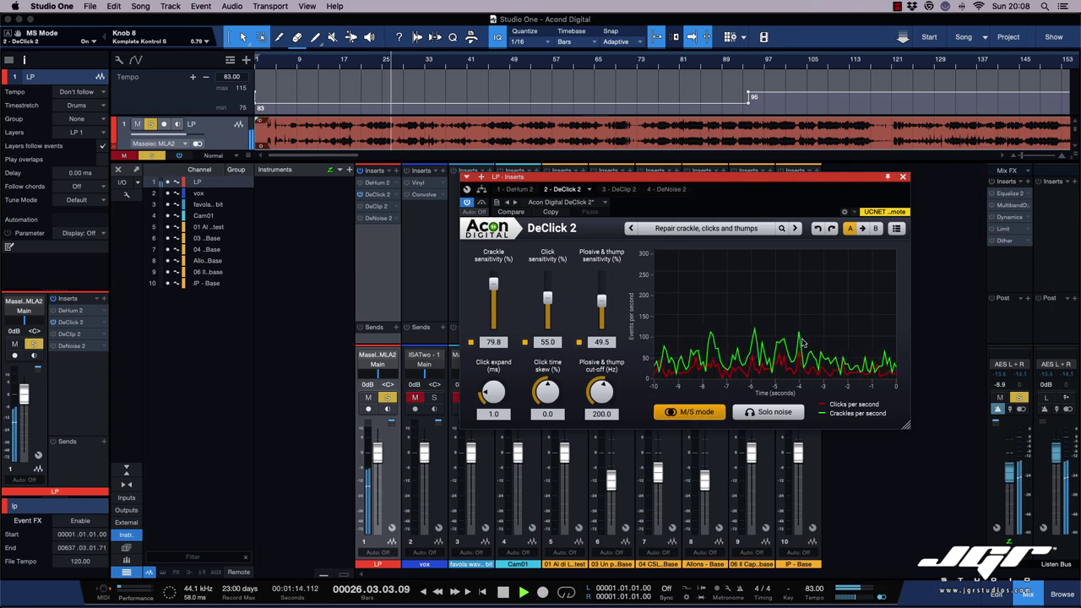
{"action": "left_click", "coordinate": [903, 178]}
{"action": "key", "text": "space"}
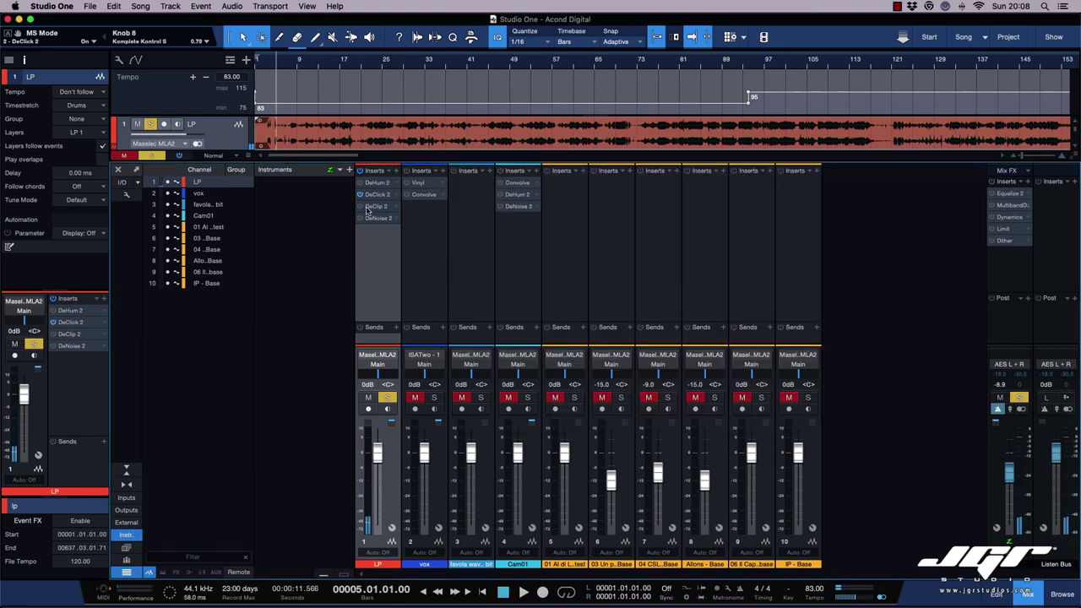
Step: Open DeClip 2 on the LP channel, load the "Reduce clipping at -12 dB" factory preset, and close the plugin
{"action": "left_click", "coordinate": [376, 207]}
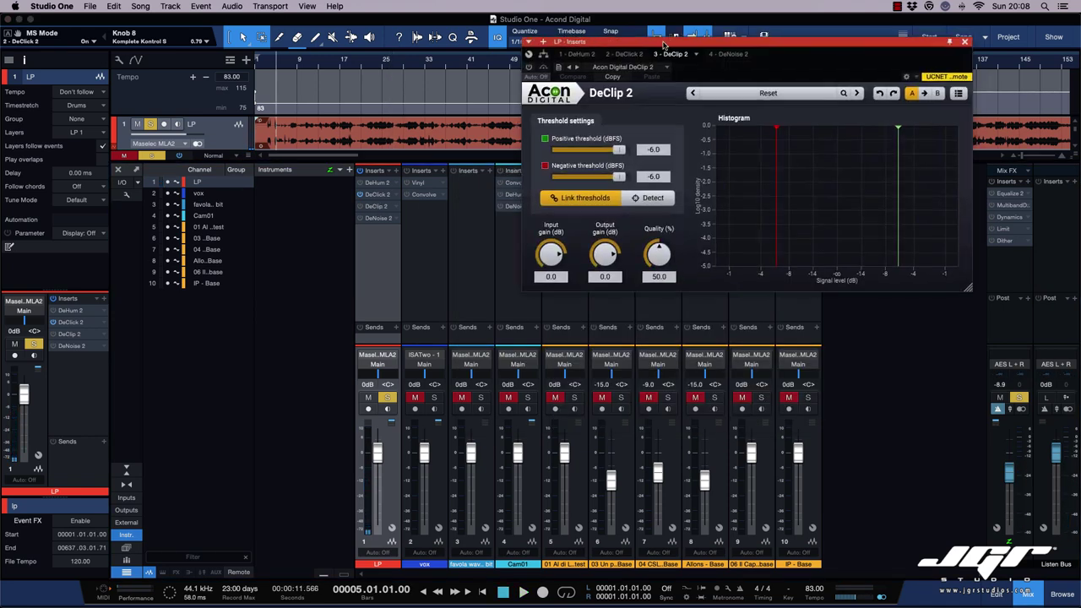
{"action": "left_click_drag", "start_coordinate": [664, 44], "coordinate": [566, 211]}
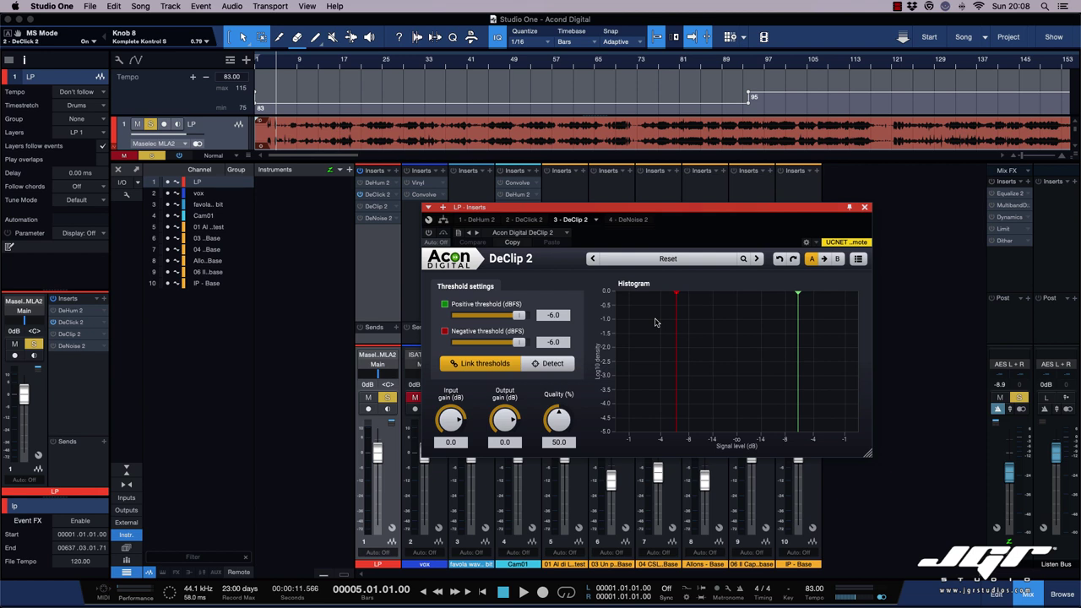
{"action": "left_click", "coordinate": [676, 259]}
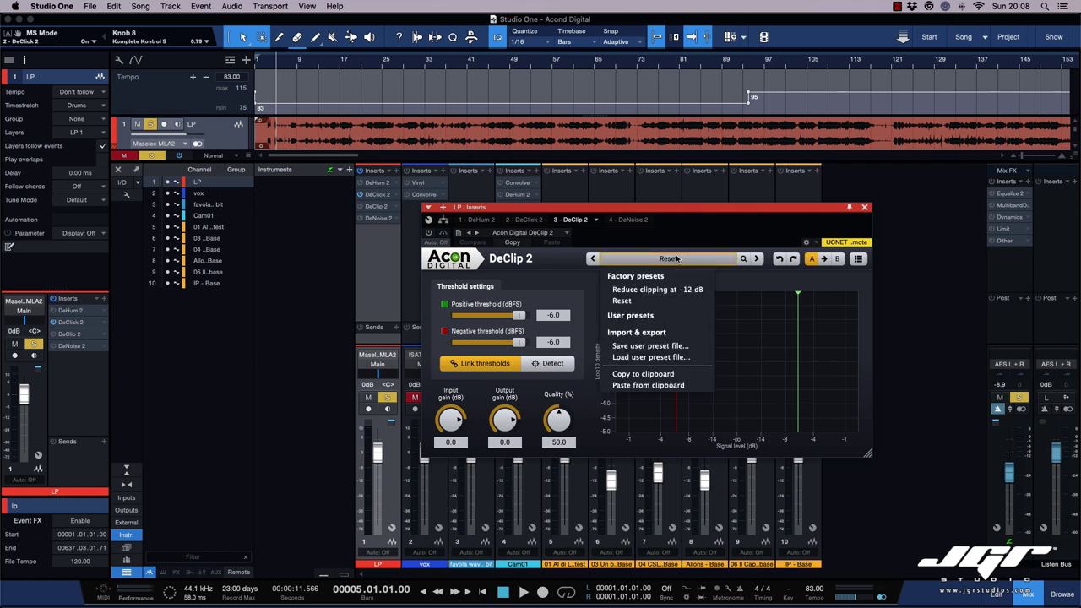
{"action": "left_click", "coordinate": [653, 292]}
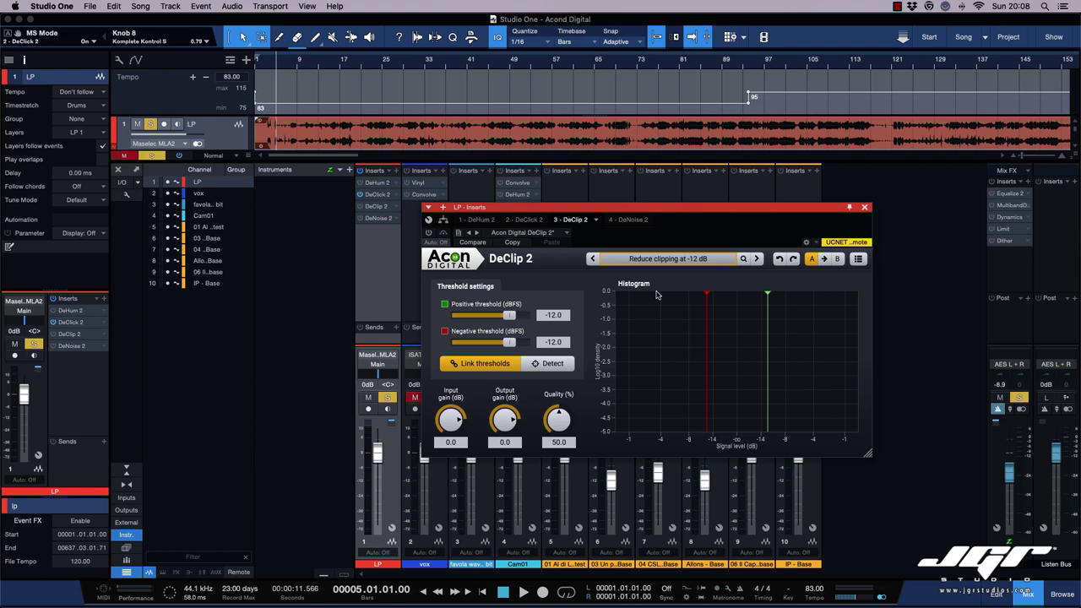
{"action": "left_click", "coordinate": [669, 137]}
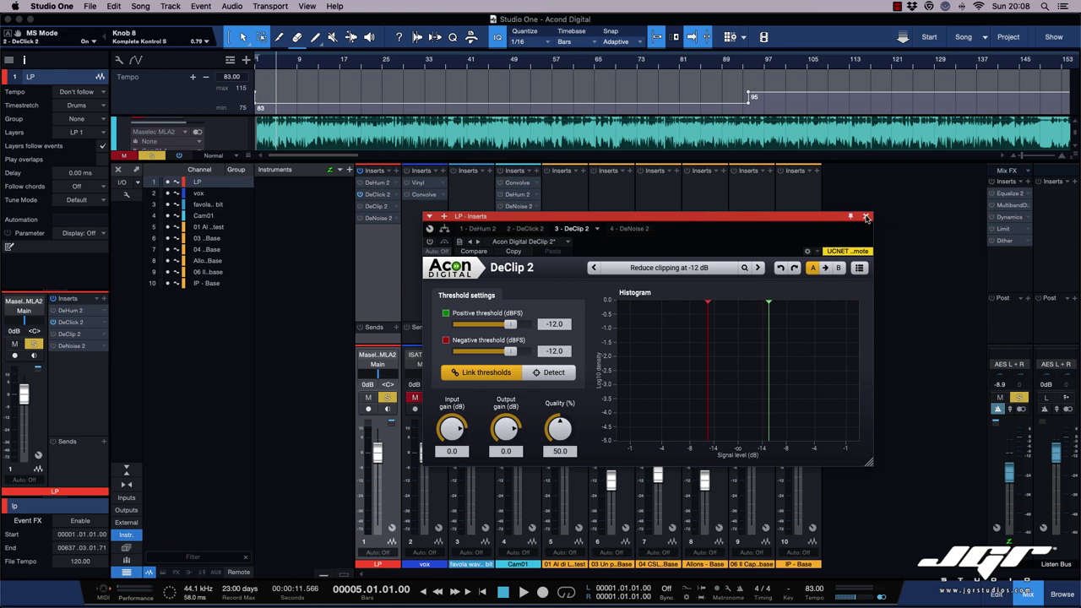
{"action": "left_click", "coordinate": [866, 218]}
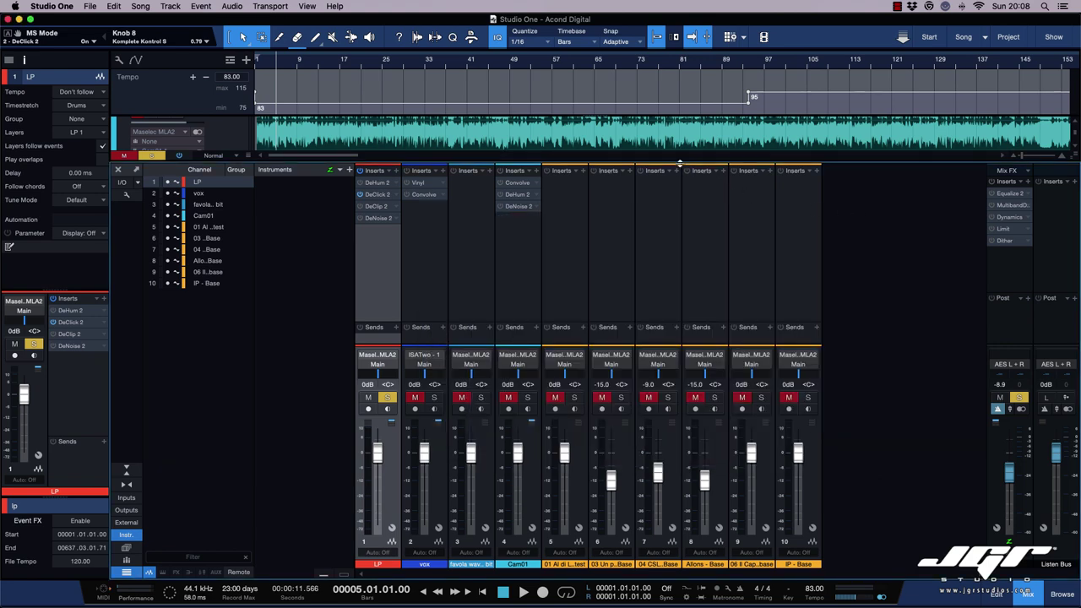
Step: Enlarge the arrangement area to look over the backing tracks, and open Equalize 2 on the main output
{"action": "left_click_drag", "start_coordinate": [680, 159], "coordinate": [686, 195]}
{"action": "scroll", "coordinate": [689, 207], "scroll_direction": "down", "scroll_amount": 5}
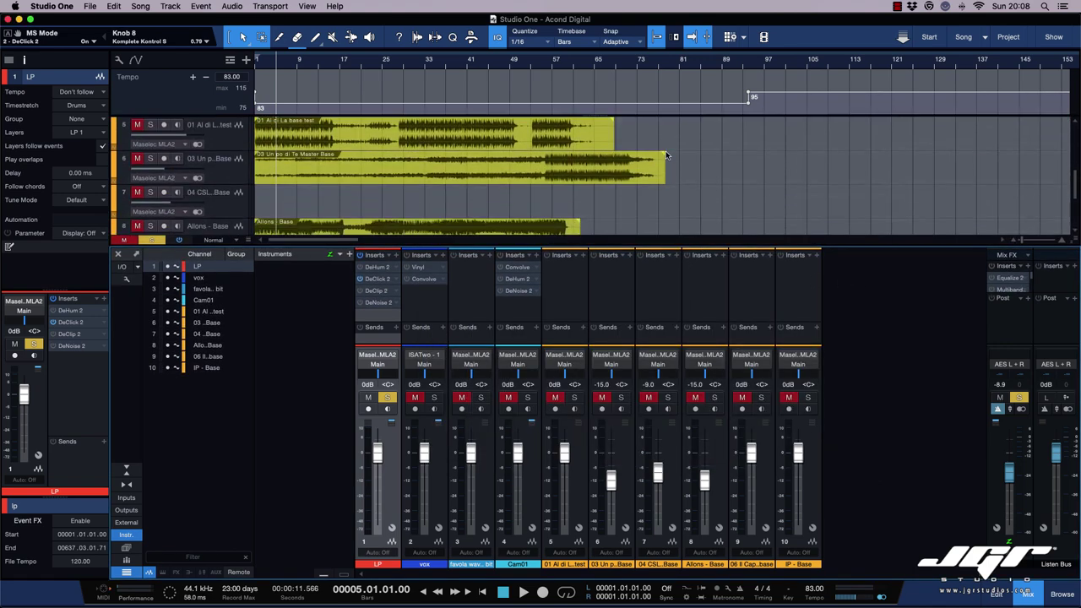
{"action": "scroll", "coordinate": [665, 152], "scroll_direction": "up", "scroll_amount": 10}
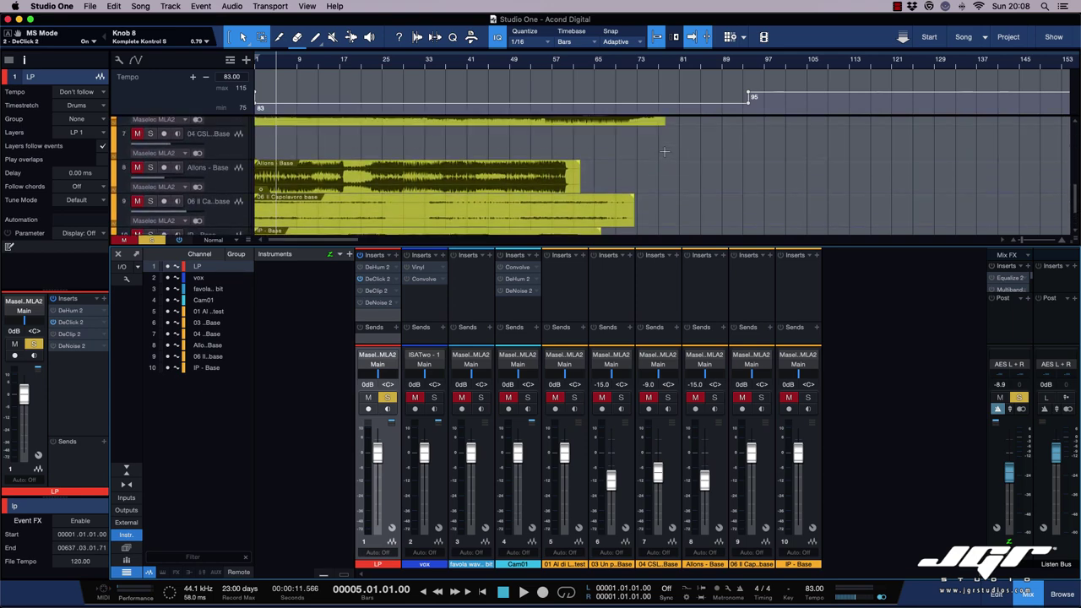
{"action": "scroll", "coordinate": [665, 152], "scroll_direction": "down", "scroll_amount": 6}
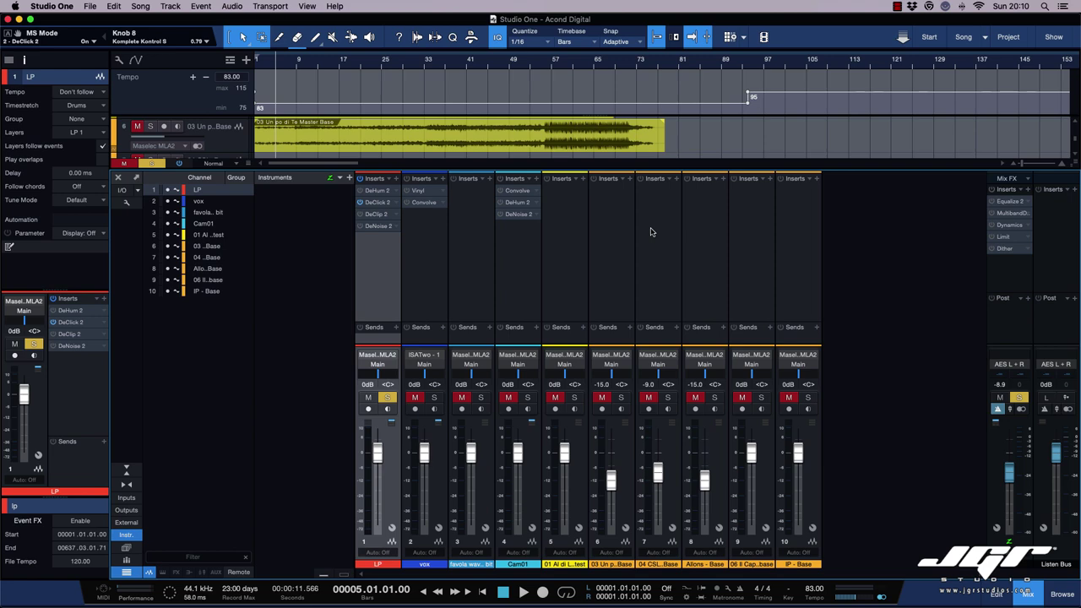
{"action": "left_click", "coordinate": [1013, 202]}
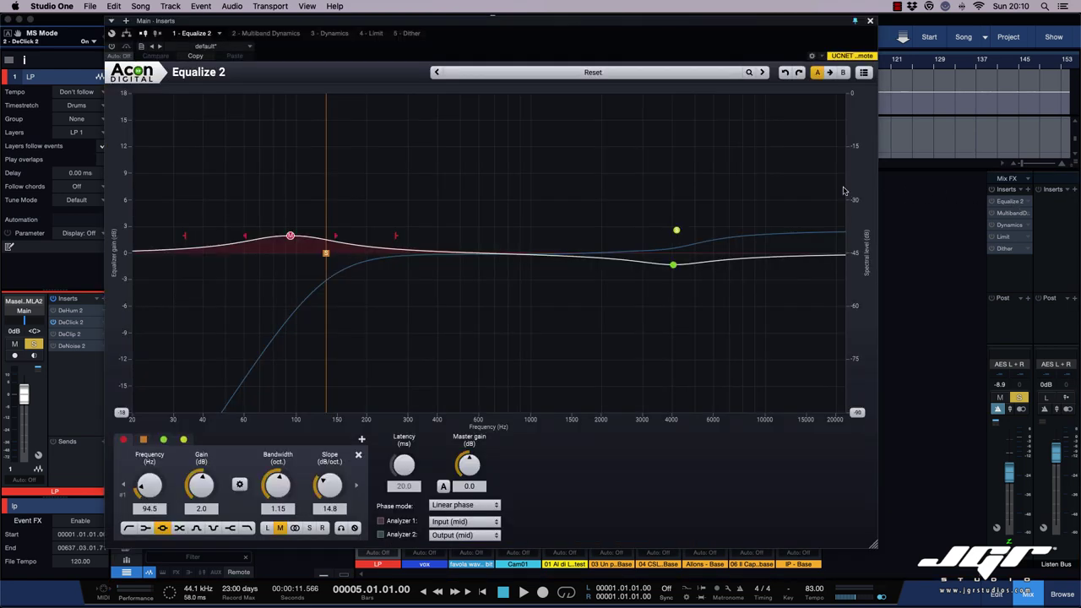